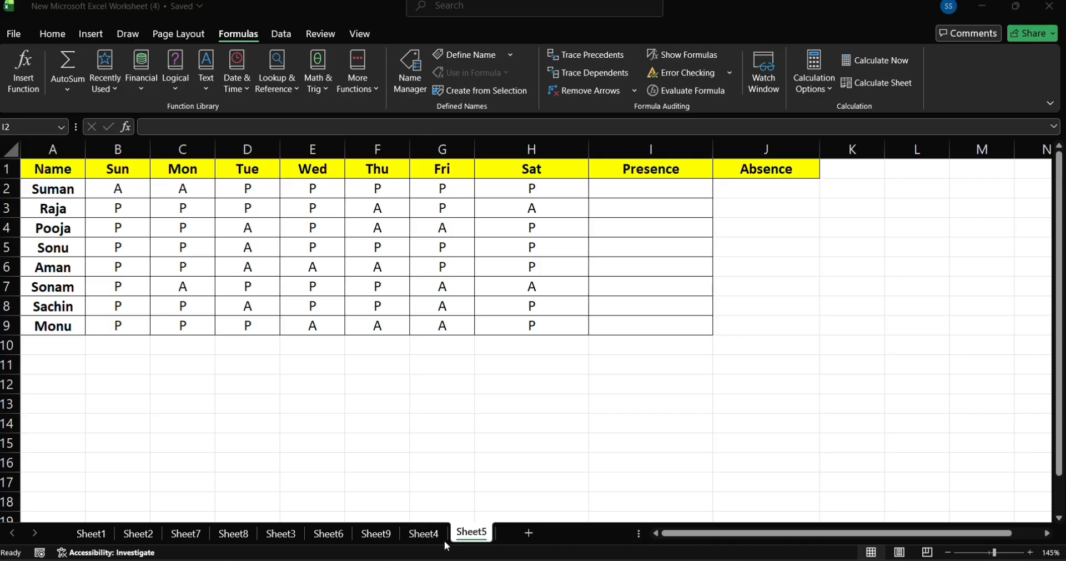
{"action": "left_click", "coordinate": [424, 534]}
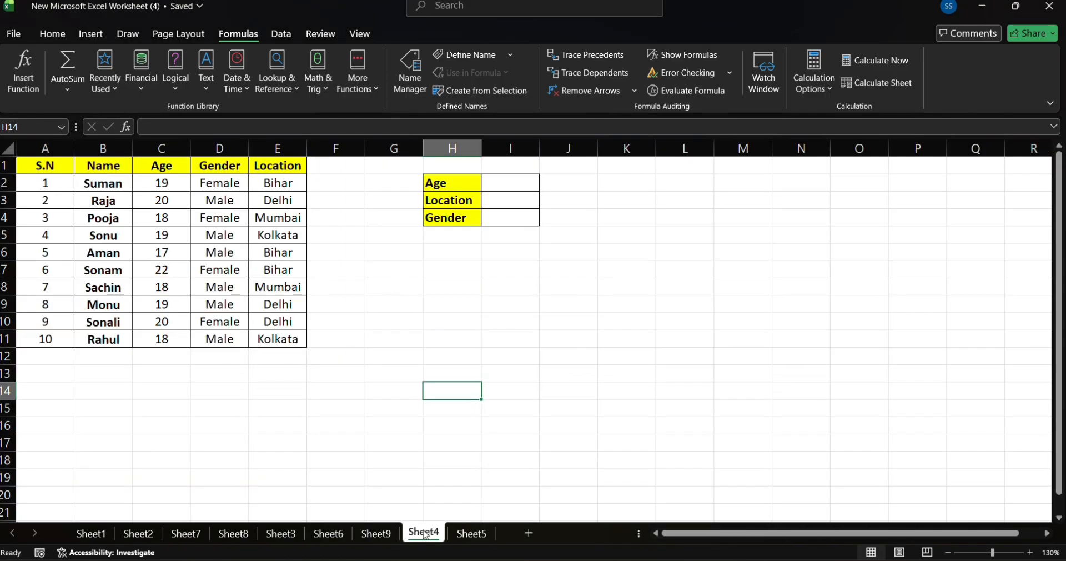
{"action": "left_click", "coordinate": [481, 539]}
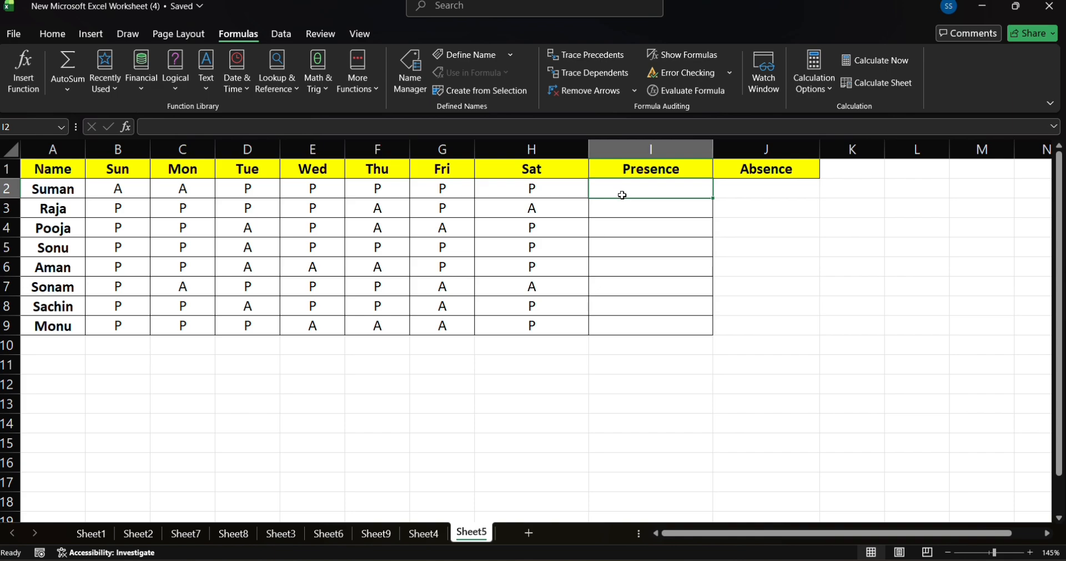
- Enter =COUNTIF(B2:H2,"p") in cell I2 to count the present days in the first person's row
{"action": "type", "text": "="}
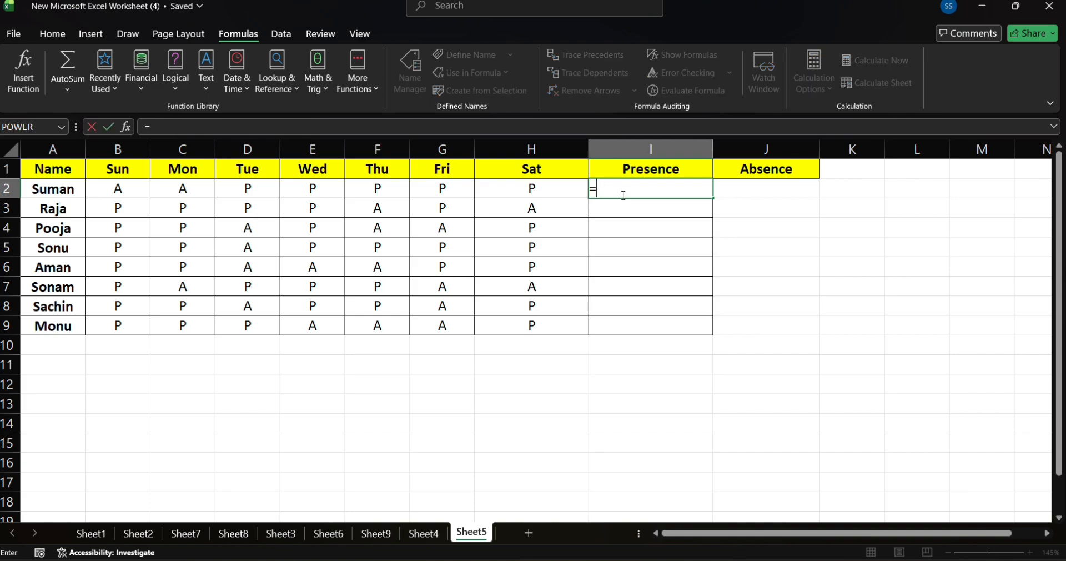
{"action": "type", "text": "cou"}
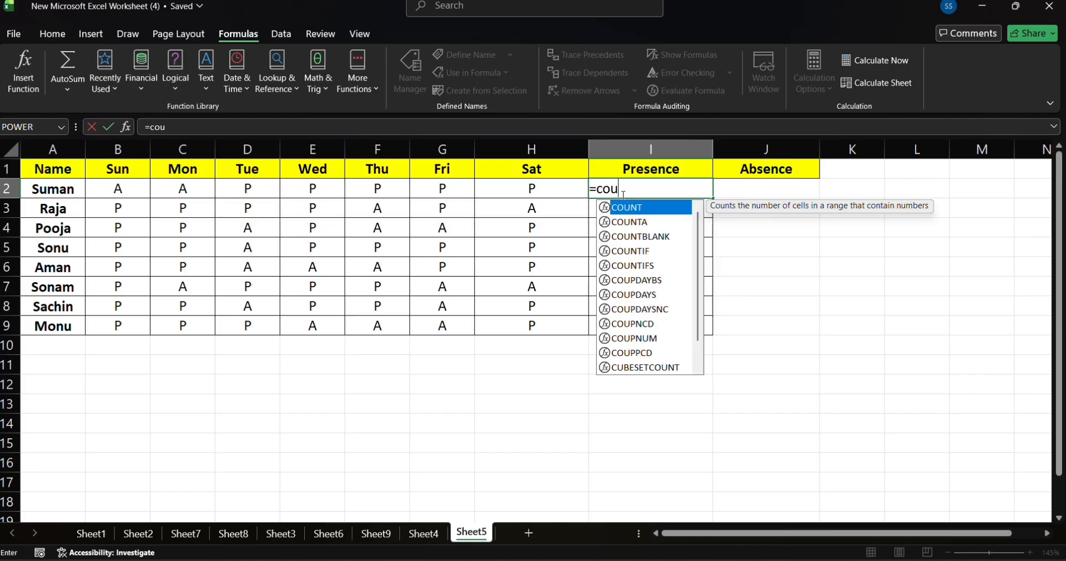
{"action": "type", "text": "nti"}
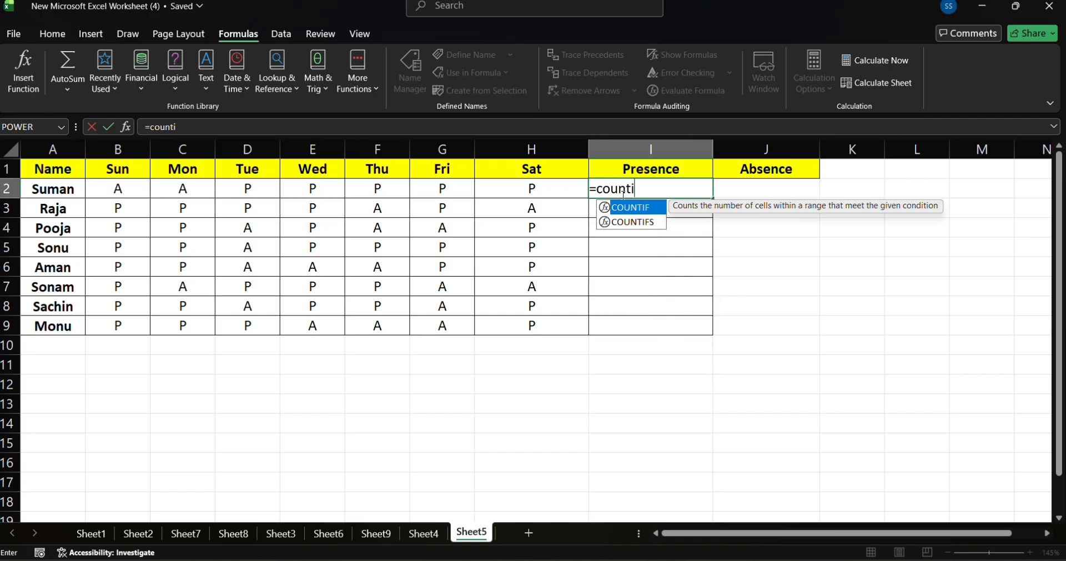
{"action": "type", "text": "f"}
{"action": "key", "text": "Tab"}
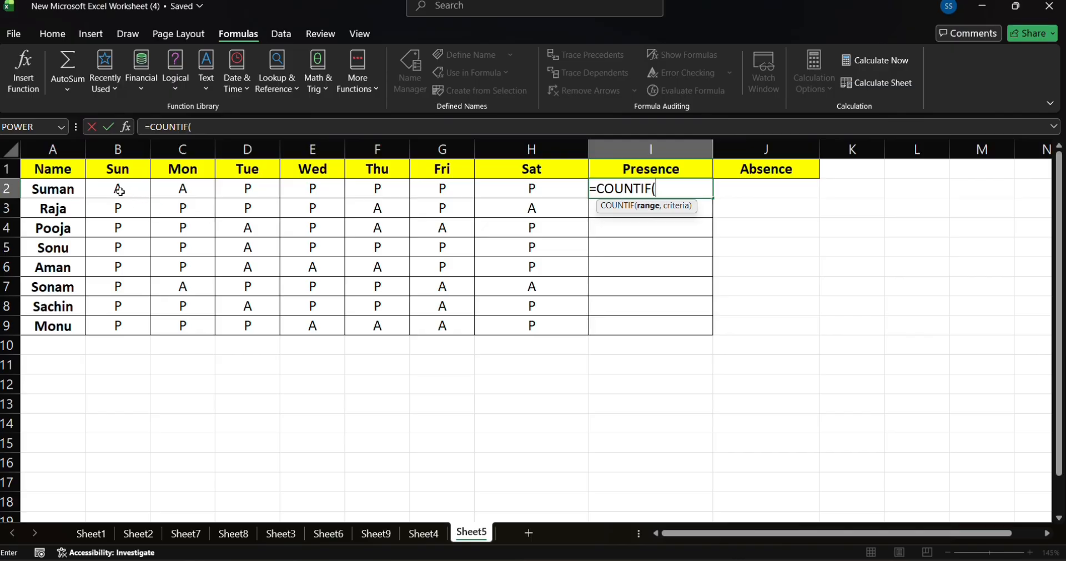
{"action": "left_click_drag", "start_coordinate": [119, 190], "coordinate": [515, 186]}
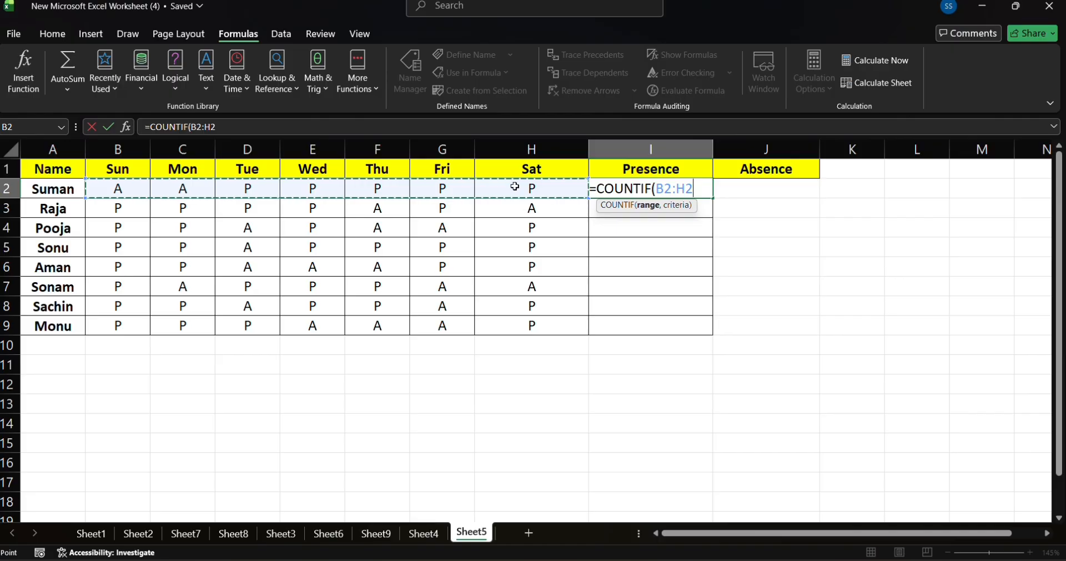
{"action": "type", "text": ","}
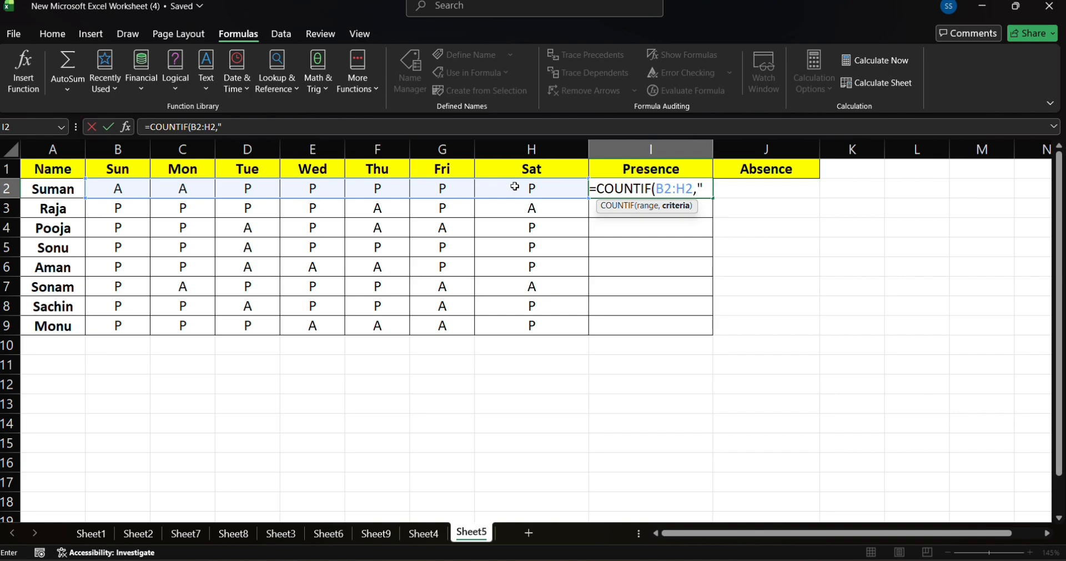
{"action": "type", "text": "p\""}
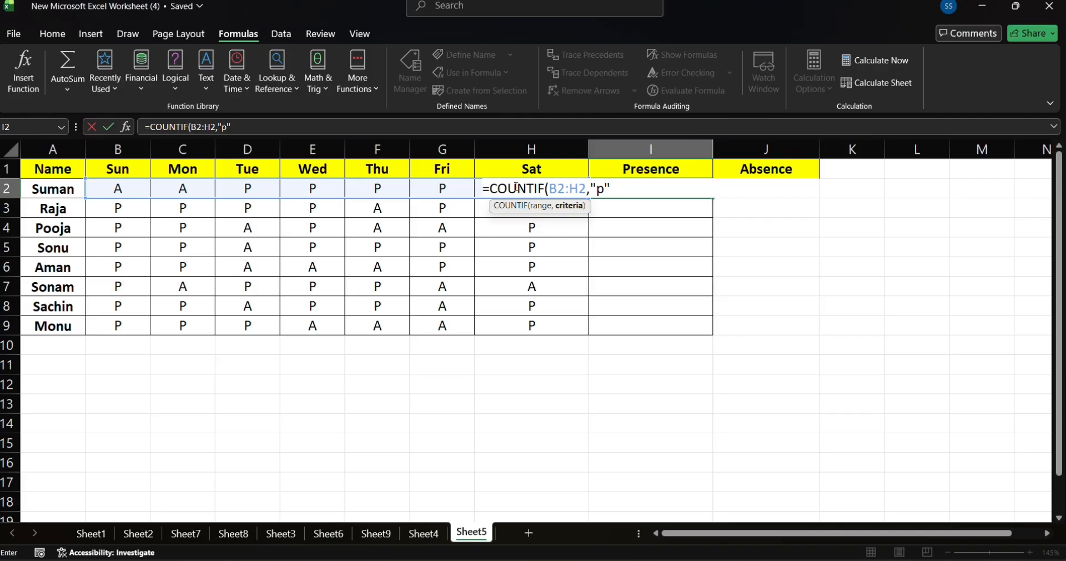
{"action": "type", "text": ")"}
{"action": "key", "text": "Return"}
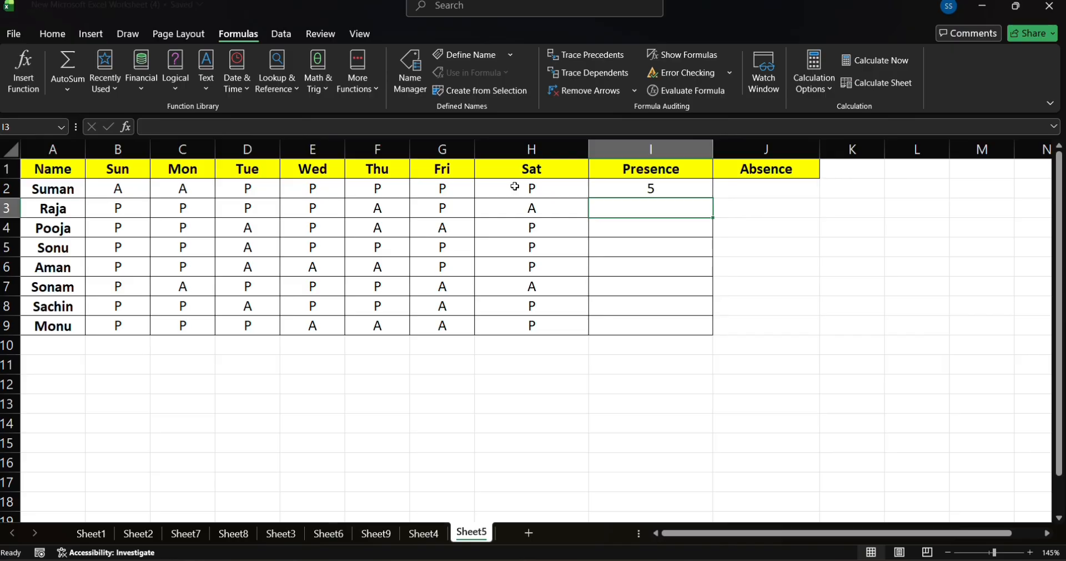
- Fill the Presence formula from I2 down through I9
{"action": "left_click", "coordinate": [637, 191]}
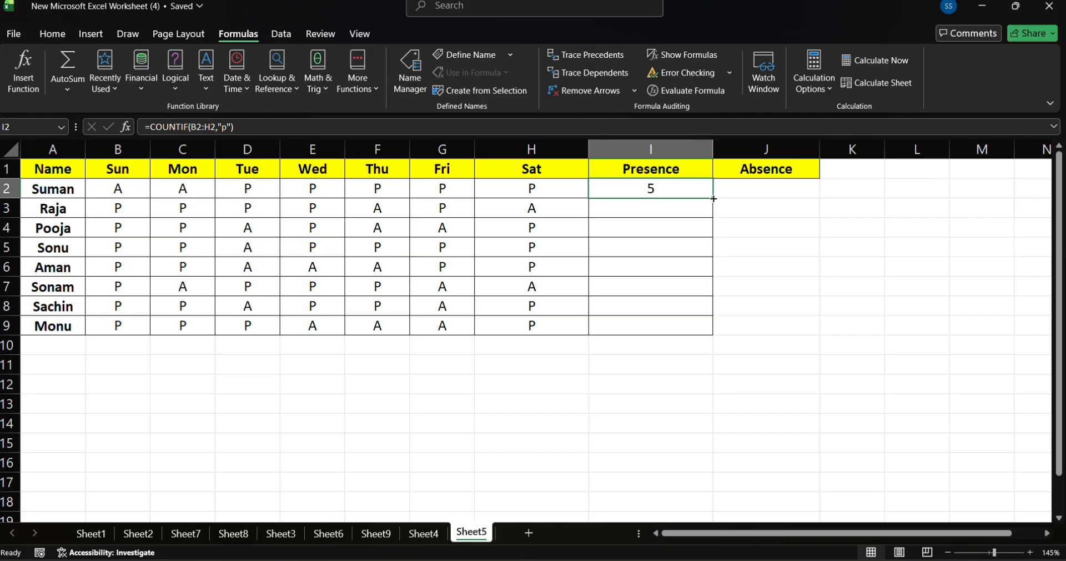
{"action": "left_click_drag", "start_coordinate": [714, 198], "coordinate": [720, 333]}
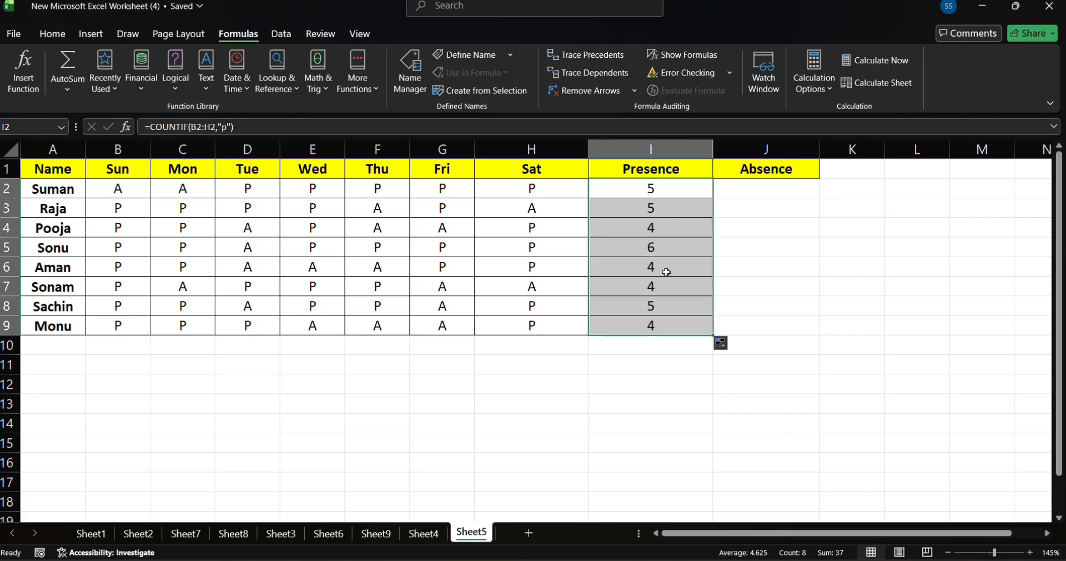
{"action": "left_click", "coordinate": [640, 359]}
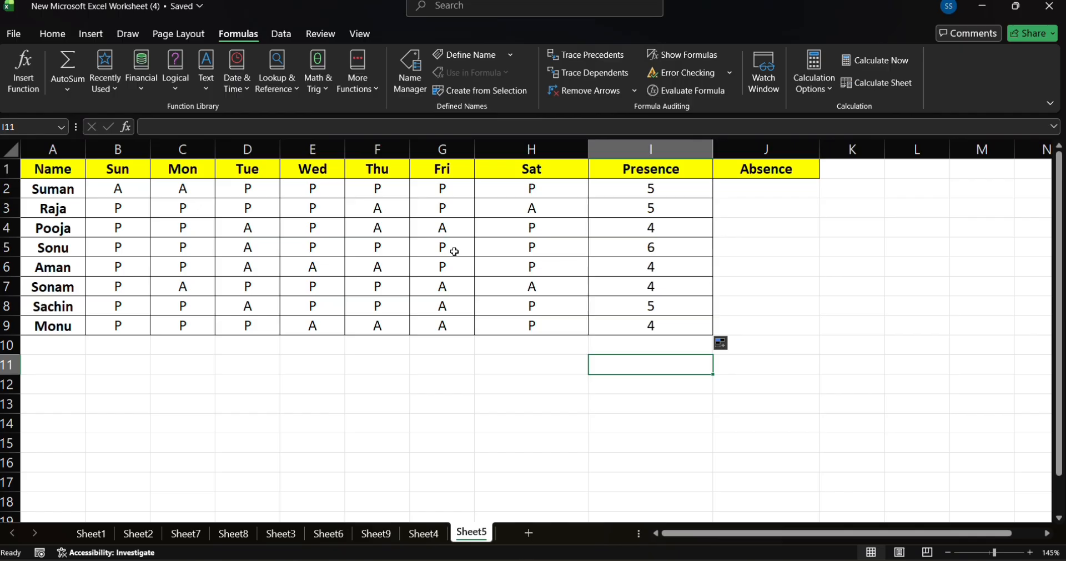
- Enter =COUNTIF(B2:H2,"A") in cell J2 to count the absent days in the first person's row
{"action": "left_click", "coordinate": [736, 194]}
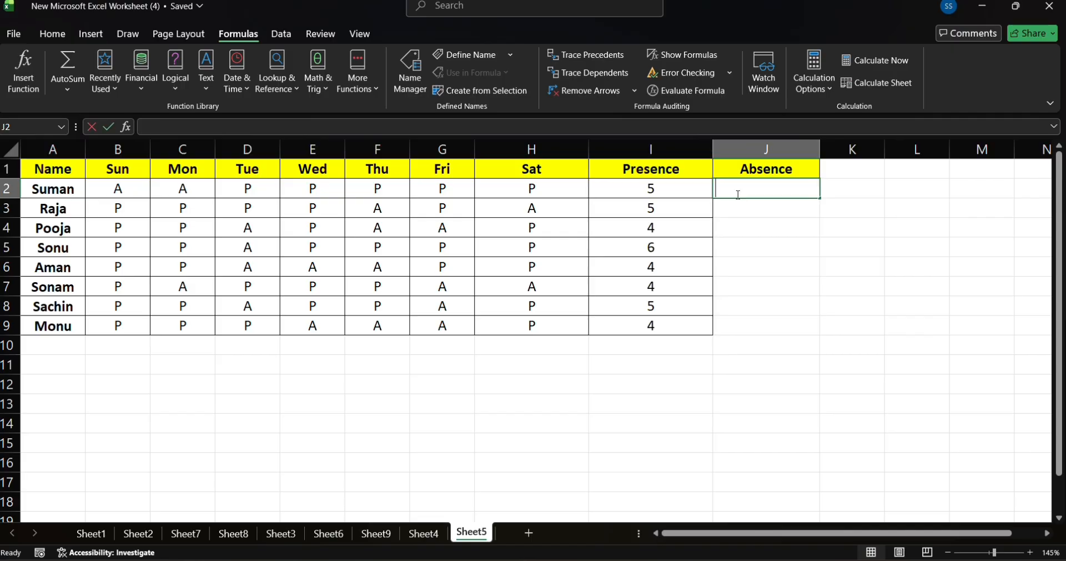
{"action": "type", "text": "="}
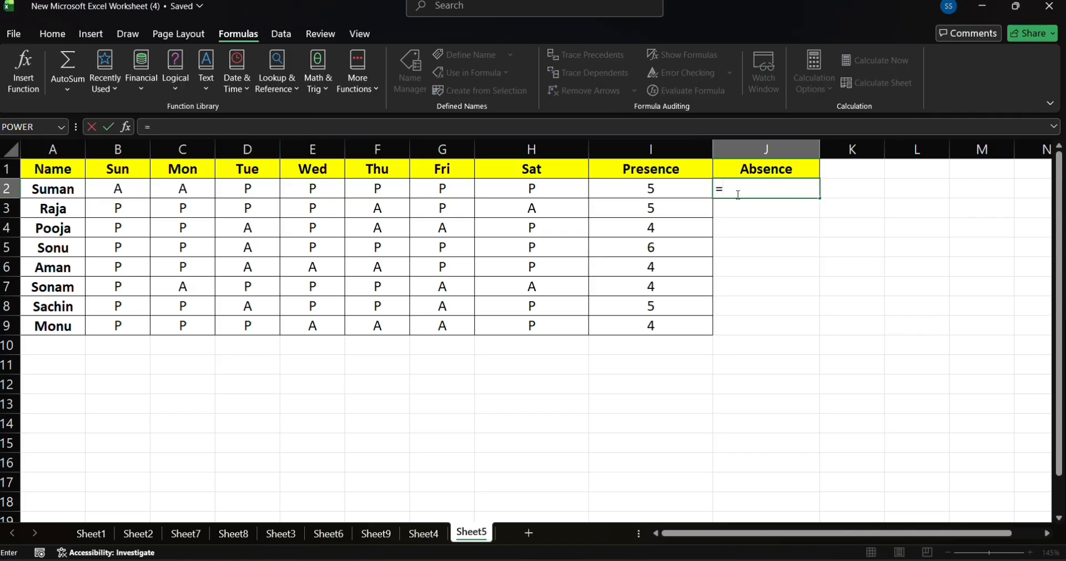
{"action": "type", "text": "co"}
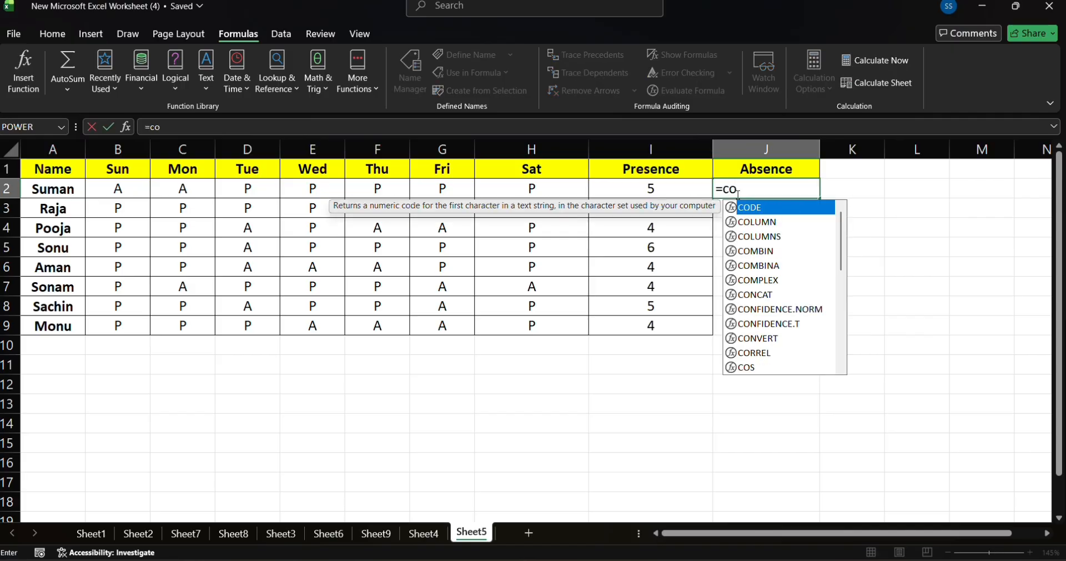
{"action": "type", "text": "untif"}
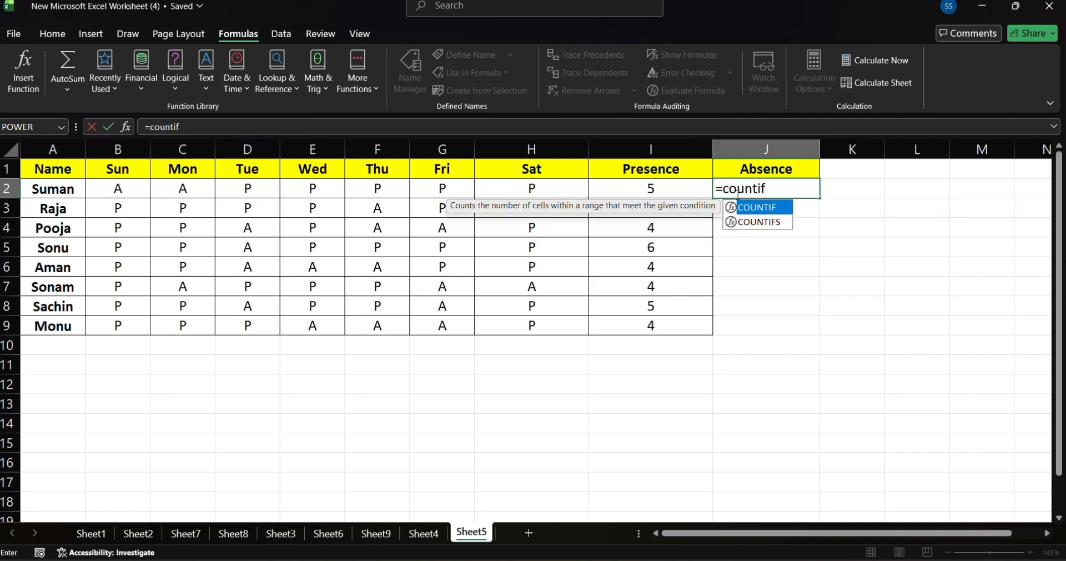
{"action": "key", "text": "Tab"}
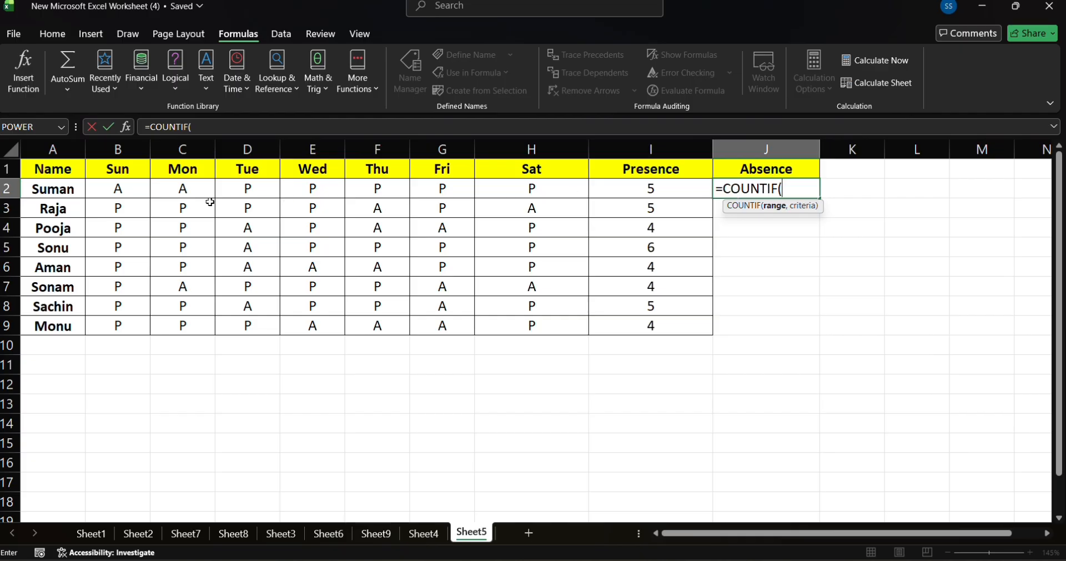
{"action": "left_click_drag", "start_coordinate": [109, 187], "coordinate": [489, 183]}
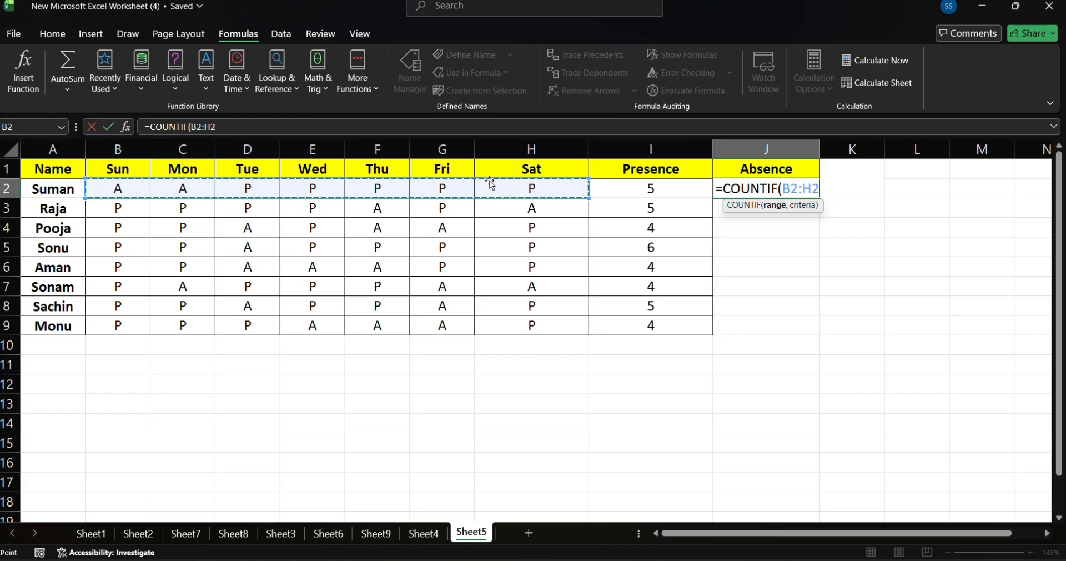
{"action": "type", "text": ","}
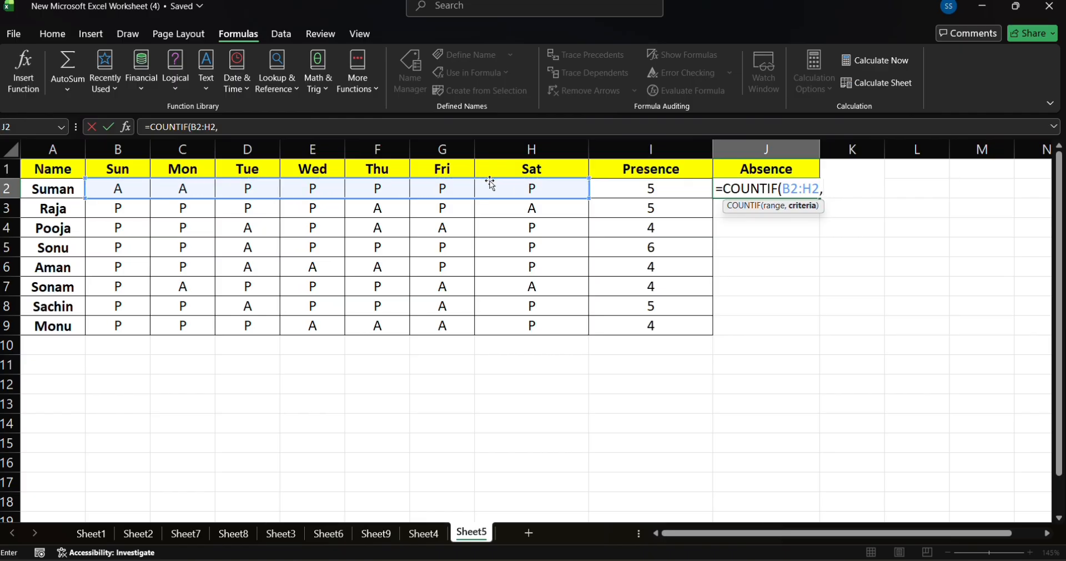
{"action": "type", "text": "\"A\")"}
{"action": "key", "text": "Return"}
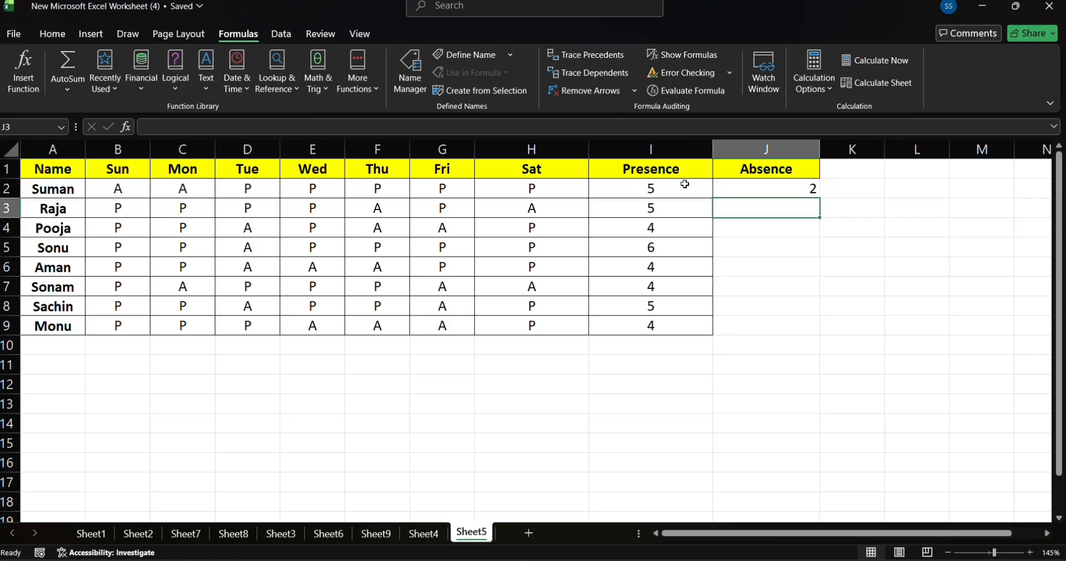
- Fill the Absence formula from J2 down through J9
{"action": "left_click", "coordinate": [733, 186]}
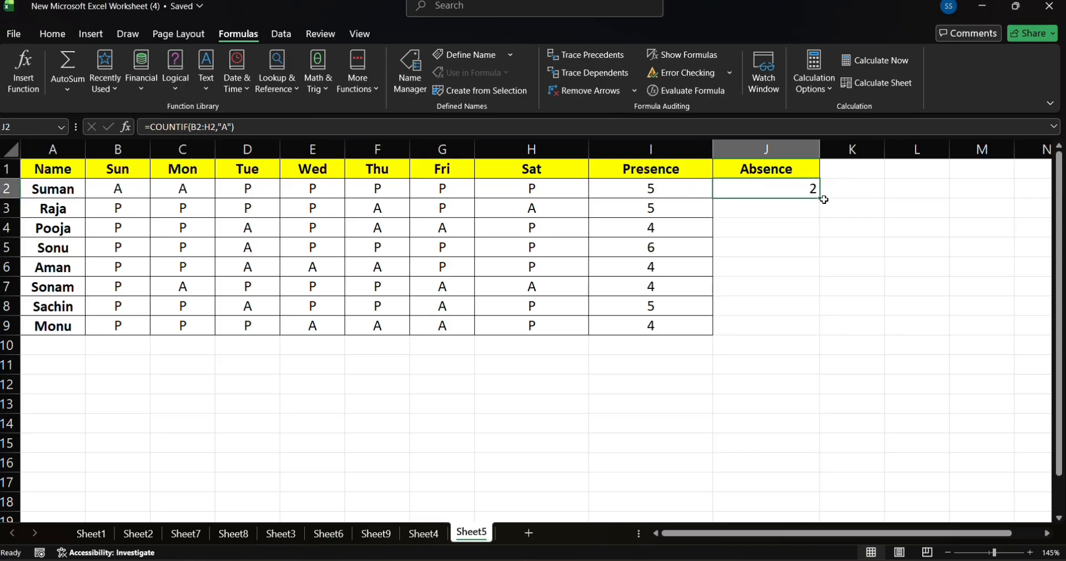
{"action": "left_click_drag", "start_coordinate": [819, 198], "coordinate": [818, 332]}
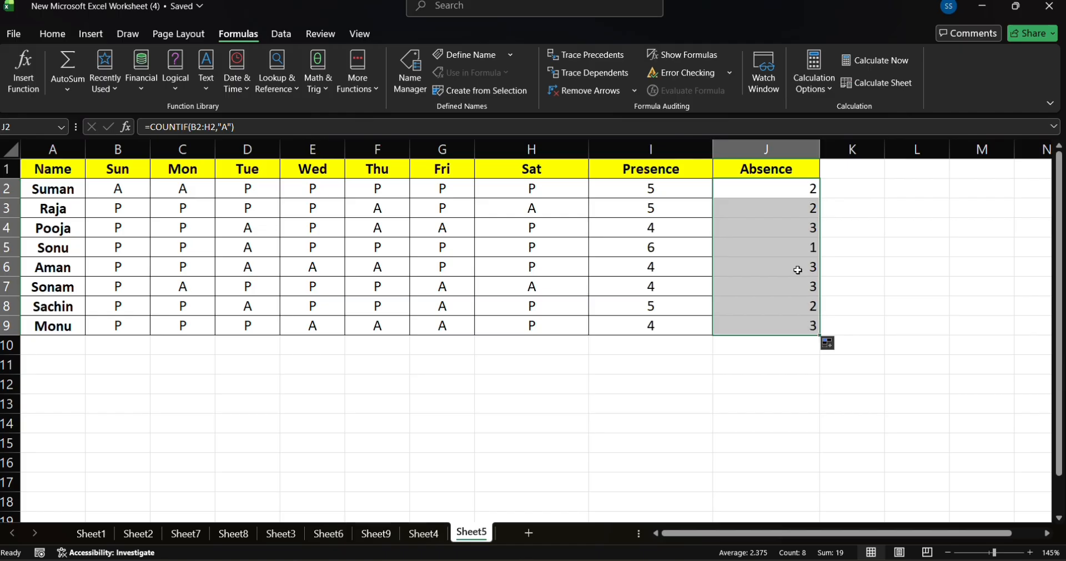
{"action": "left_click", "coordinate": [853, 231]}
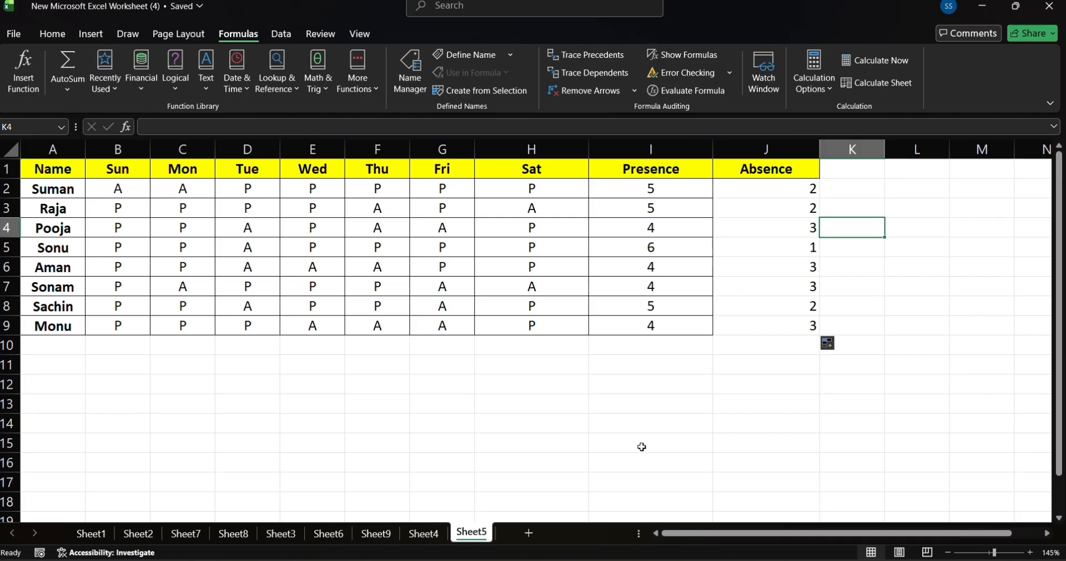
- Switch to Sheet4 and widen column I beside the Age, Location and Gender labels
{"action": "left_click", "coordinate": [426, 533]}
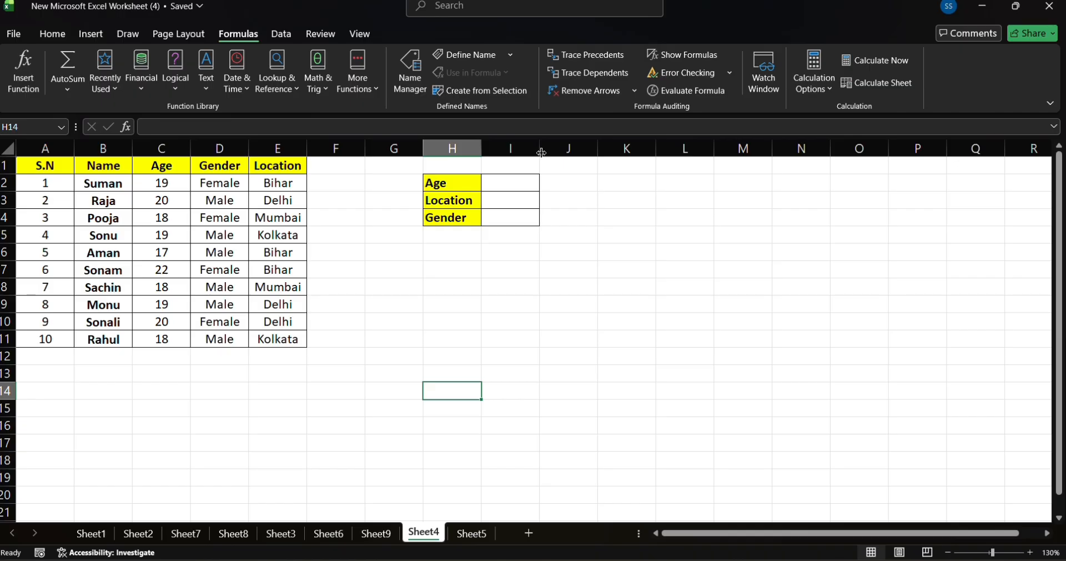
{"action": "left_click_drag", "start_coordinate": [541, 153], "coordinate": [650, 150]}
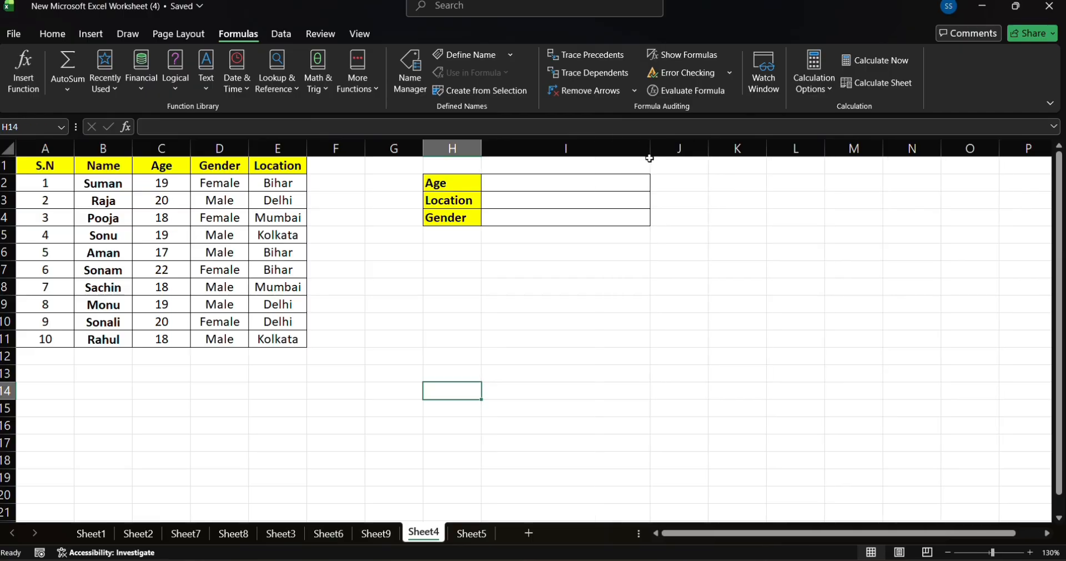
- Enter =COUNTIF(C2:C11,"18") in cell I2 beside Age to count the people aged 18
{"action": "left_click", "coordinate": [508, 185]}
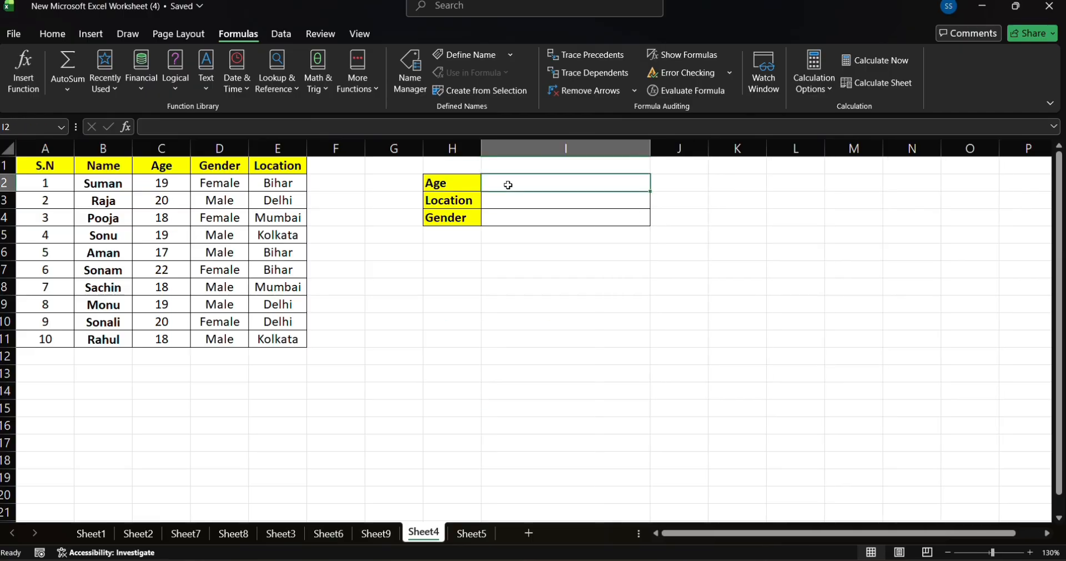
{"action": "double_click", "coordinate": [508, 185]}
{"action": "type", "text": "="}
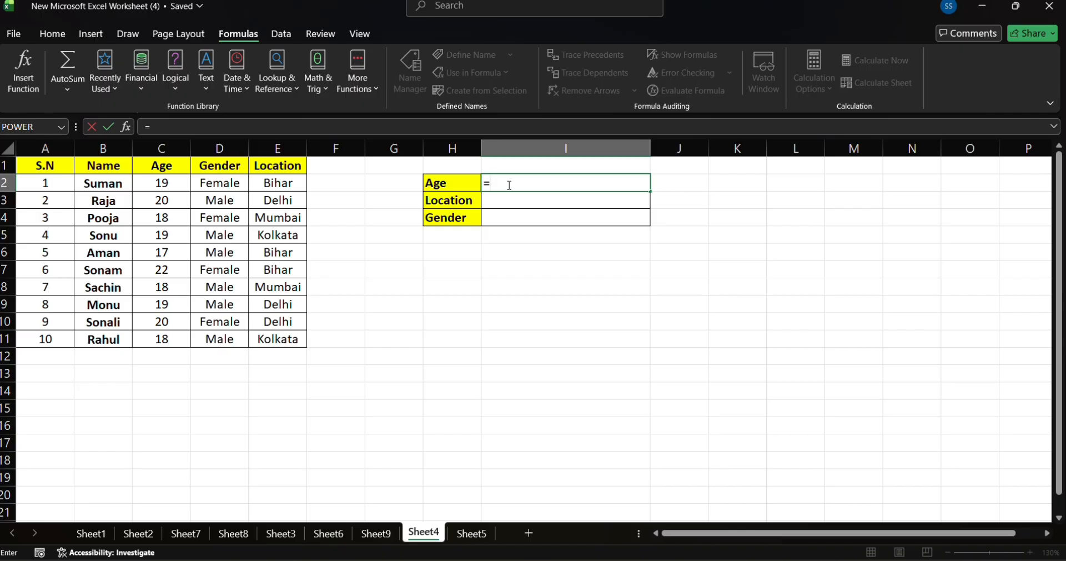
{"action": "type", "text": "co"}
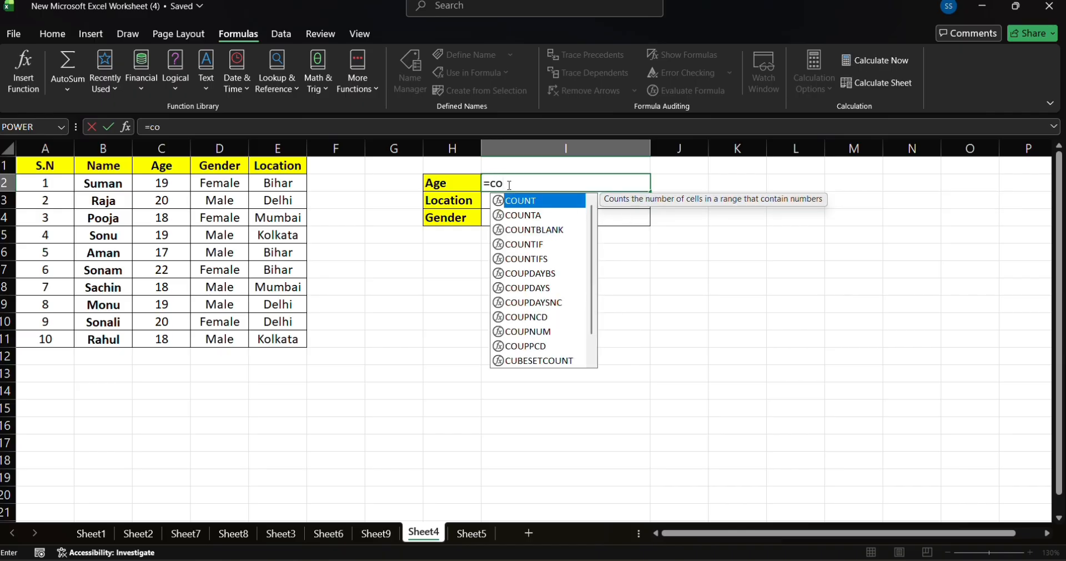
{"action": "type", "text": "untif"}
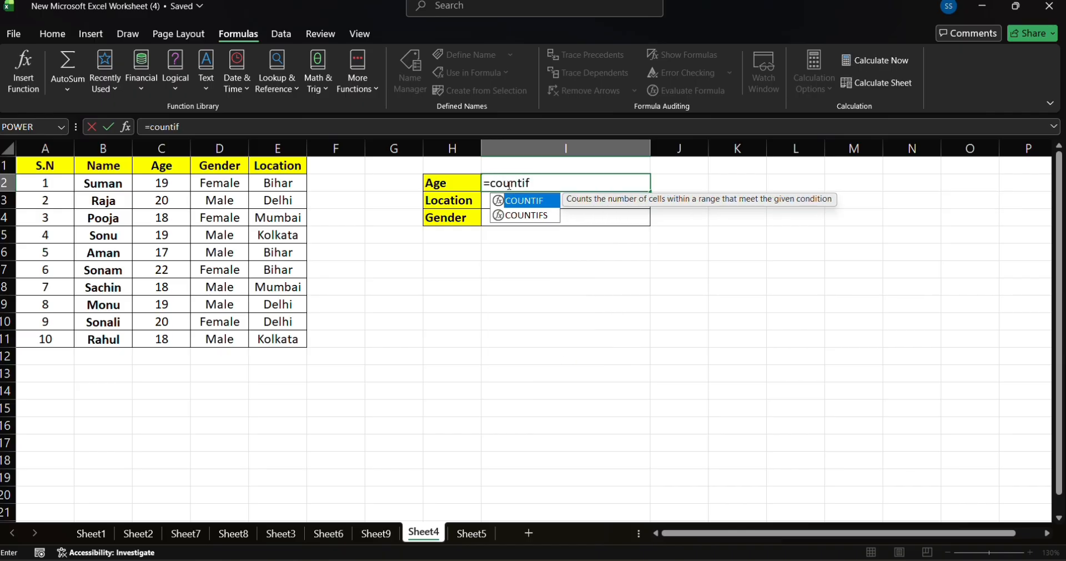
{"action": "key", "text": "Tab"}
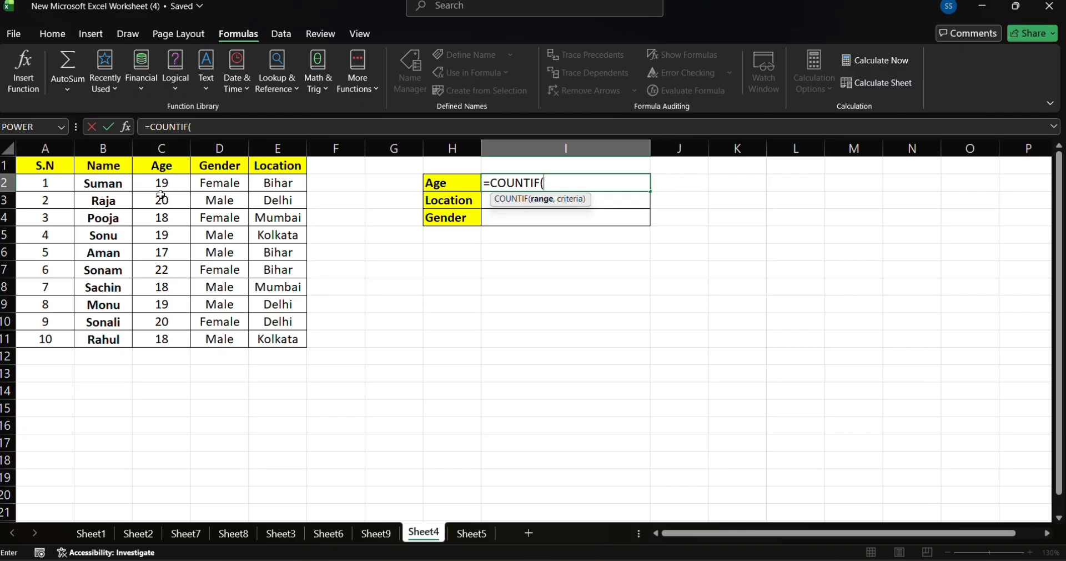
{"action": "left_click_drag", "start_coordinate": [169, 179], "coordinate": [167, 340]}
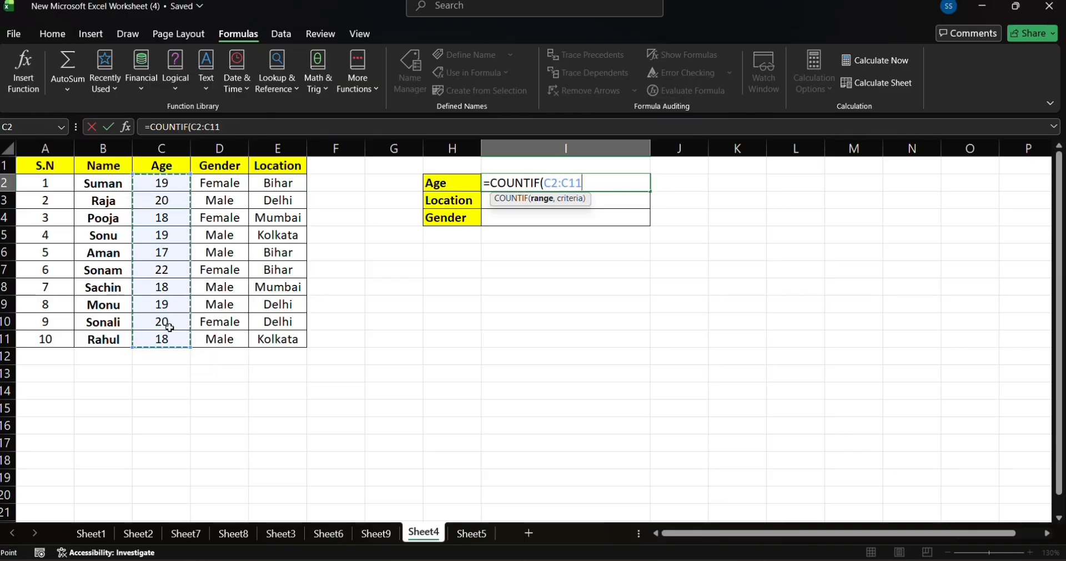
{"action": "type", "text": ","}
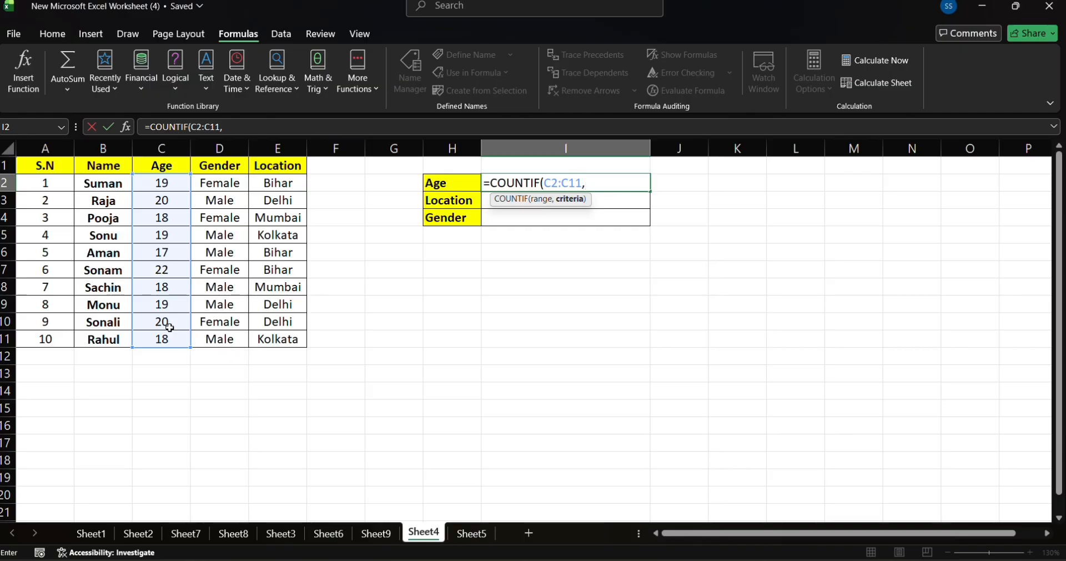
{"action": "type", "text": "\""}
{"action": "type", "text": "18\""}
{"action": "type", "text": ")"}
{"action": "key", "text": "Return"}
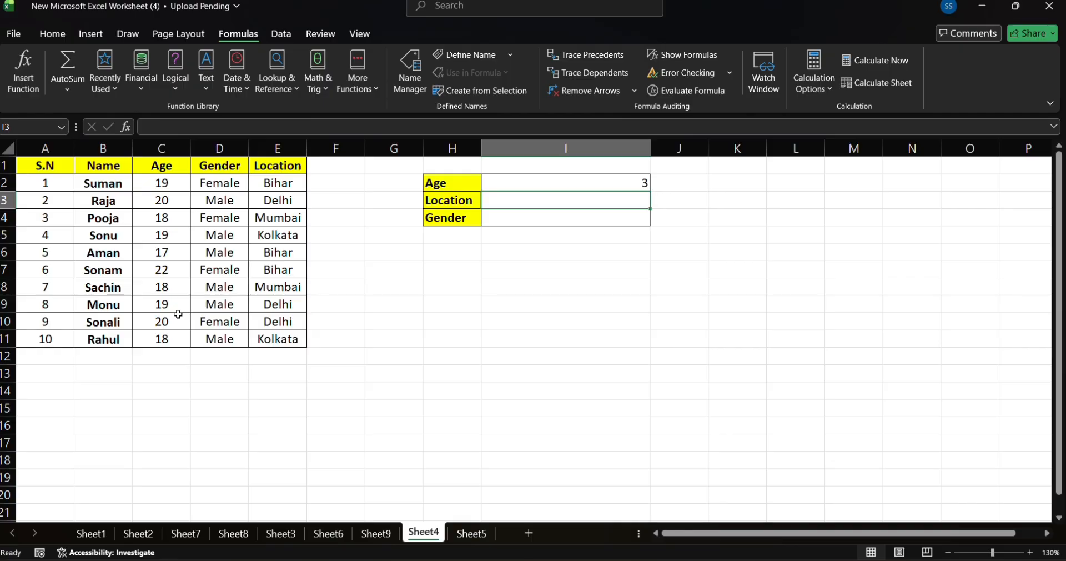
{"action": "scroll", "coordinate": [179, 312], "scroll_direction": "down", "scroll_amount": 3}
{"action": "scroll", "coordinate": [180, 312], "scroll_direction": "up", "scroll_amount": 6}
{"action": "scroll", "coordinate": [180, 311], "scroll_direction": "up", "scroll_amount": 1}
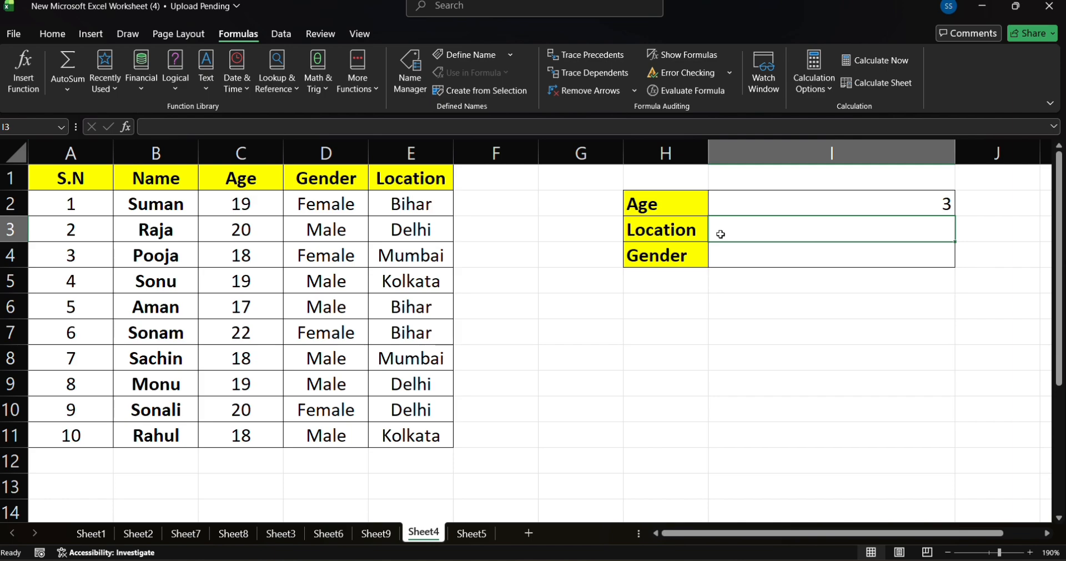
- Enter =COUNTIF(E2:E11,"Delhi") in cell I3 beside Location to count the people located in Delhi
{"action": "type", "text": "="}
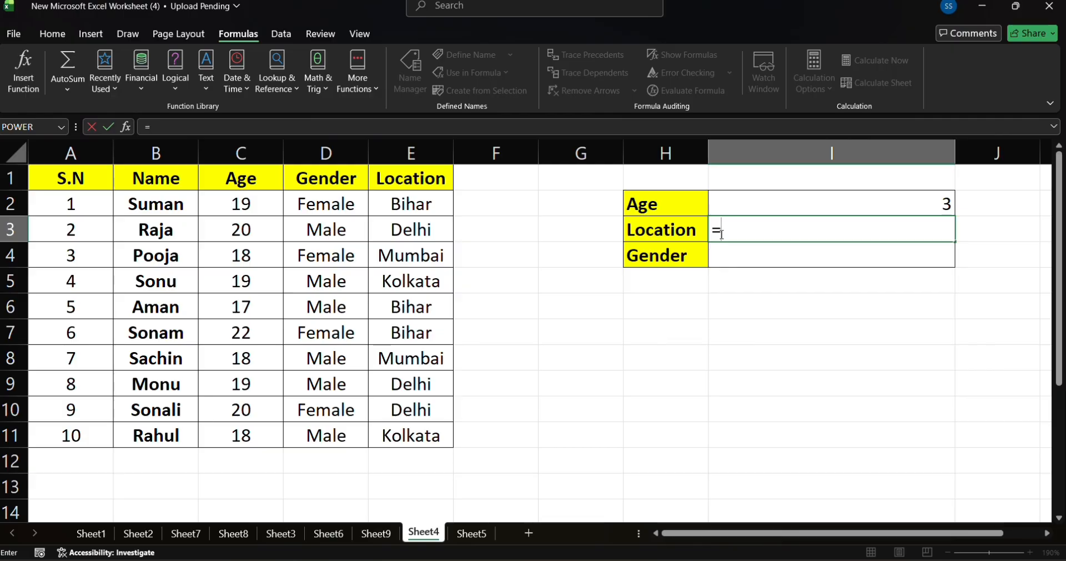
{"action": "type", "text": "cou"}
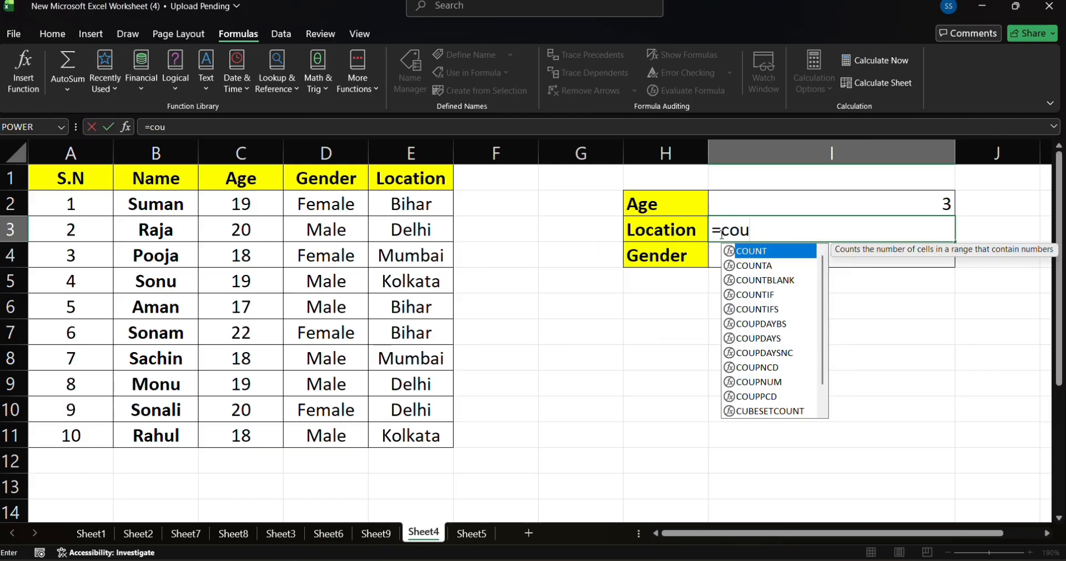
{"action": "type", "text": "ntif"}
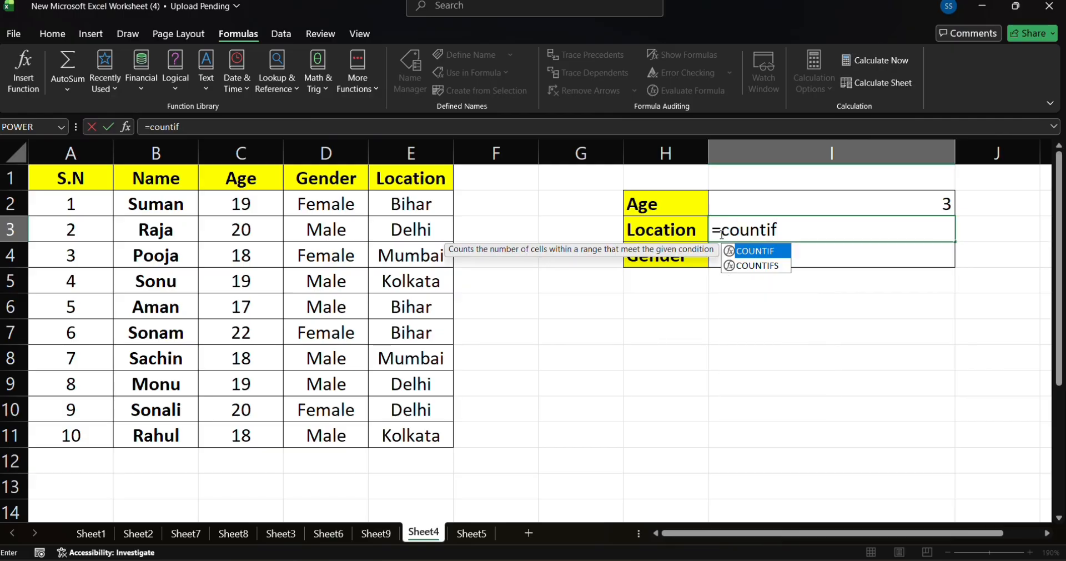
{"action": "key", "text": "Tab"}
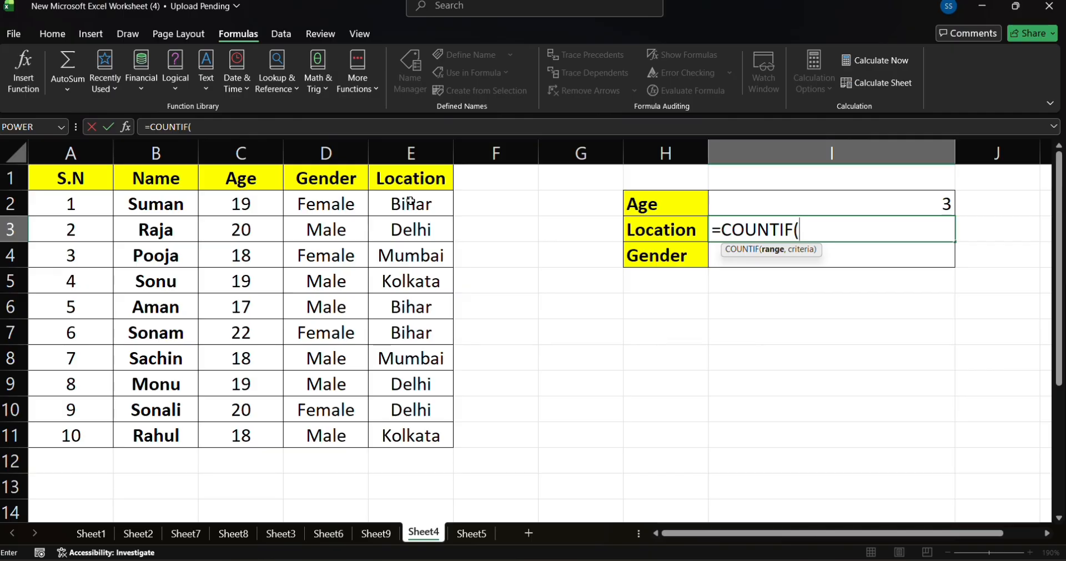
{"action": "left_click_drag", "start_coordinate": [410, 201], "coordinate": [413, 422]}
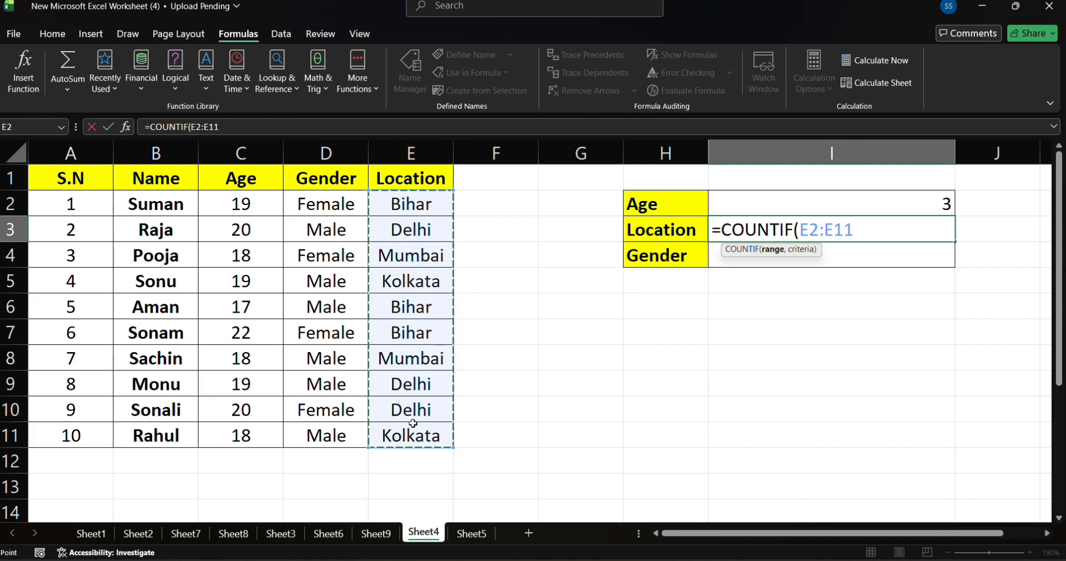
{"action": "type", "text": ","}
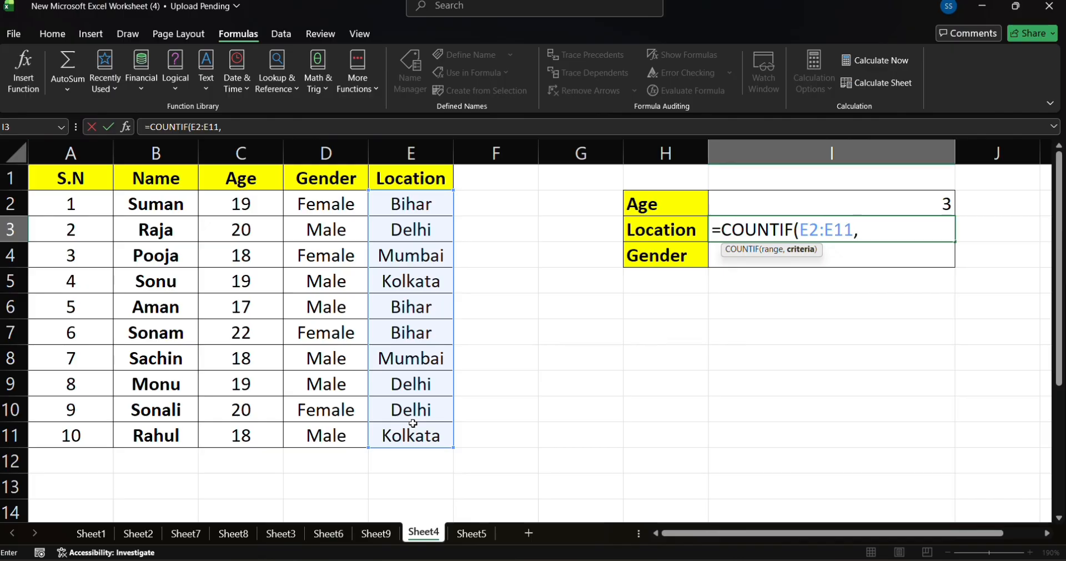
{"action": "type", "text": "D"}
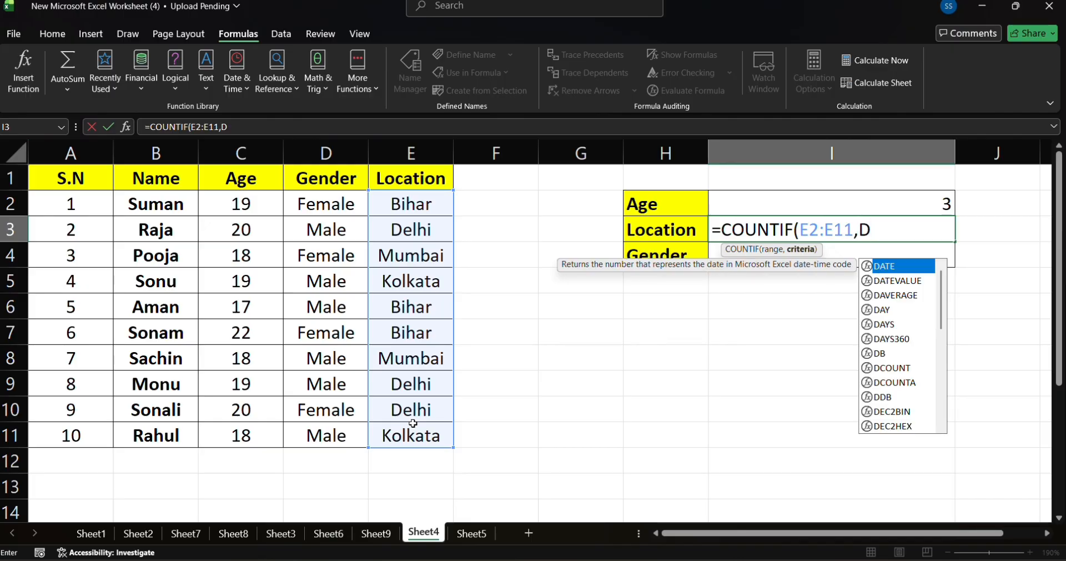
{"action": "key", "text": "BackSpace"}
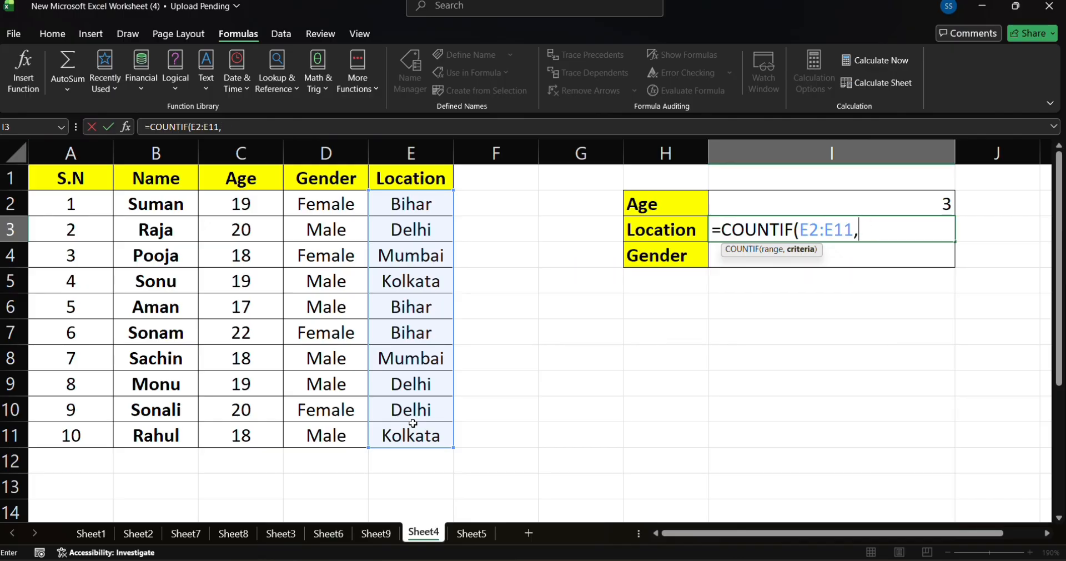
{"action": "type", "text": "\"Del"}
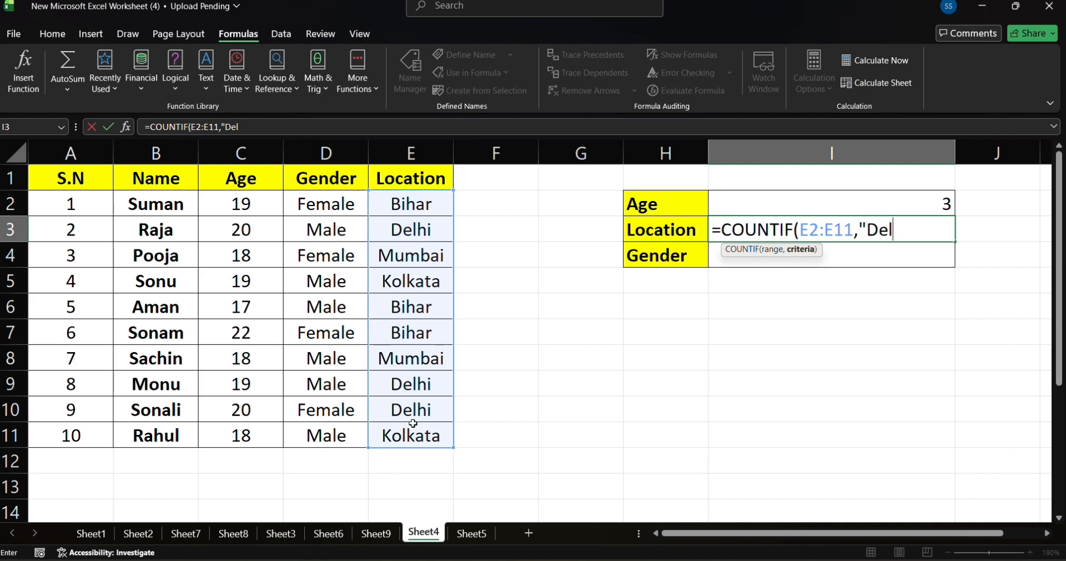
{"action": "type", "text": "hi\")"}
{"action": "key", "text": "Return"}
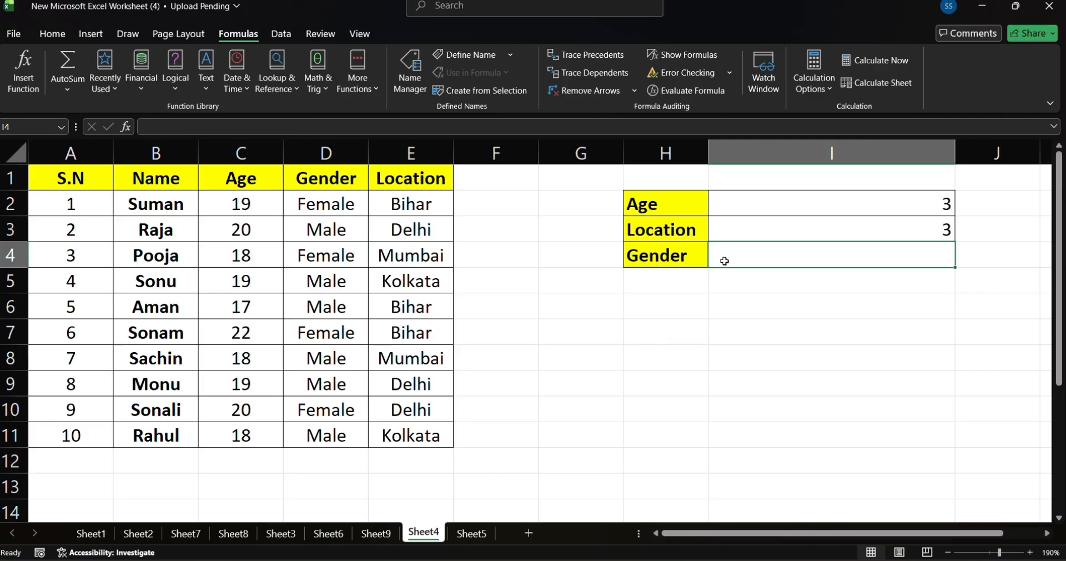
- Enter =COUNTIF(D2:D11,"male") in cell I4 beside Gender to count the males, and select that cell
{"action": "type", "text": "="}
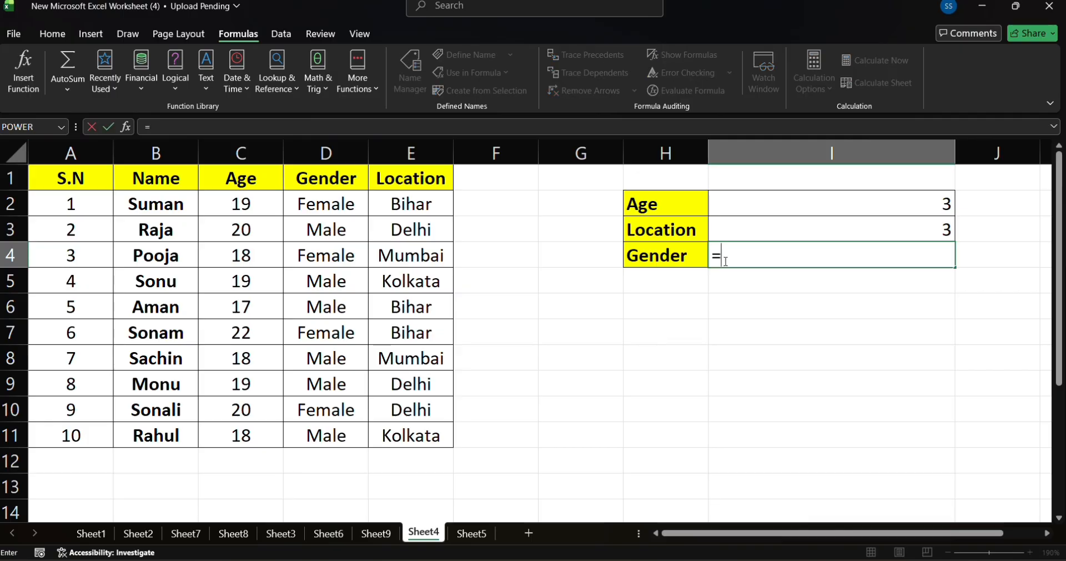
{"action": "type", "text": "co"}
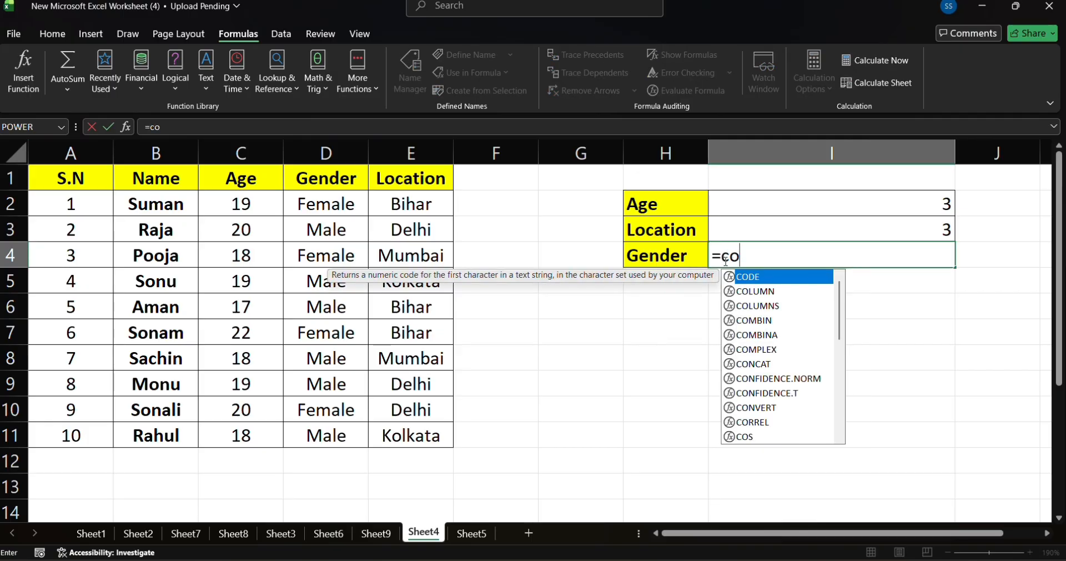
{"action": "type", "text": "untif"}
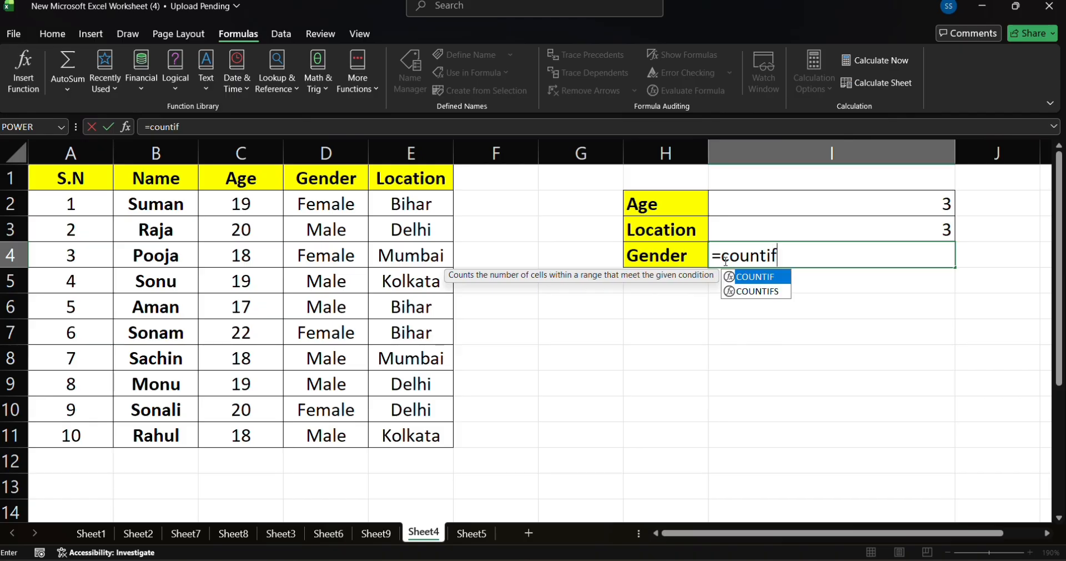
{"action": "key", "text": "Tab"}
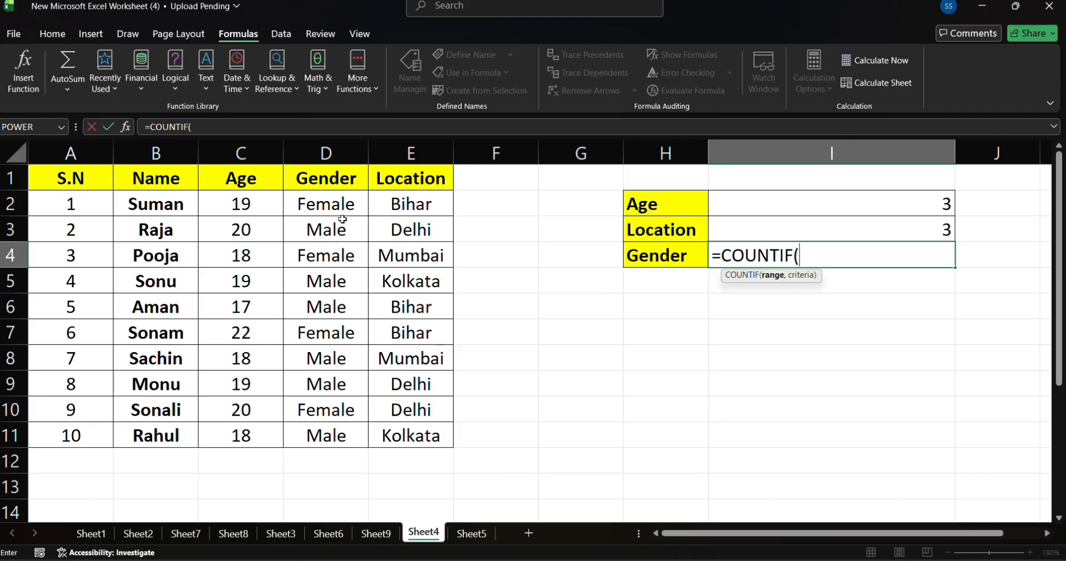
{"action": "left_click_drag", "start_coordinate": [348, 205], "coordinate": [336, 426]}
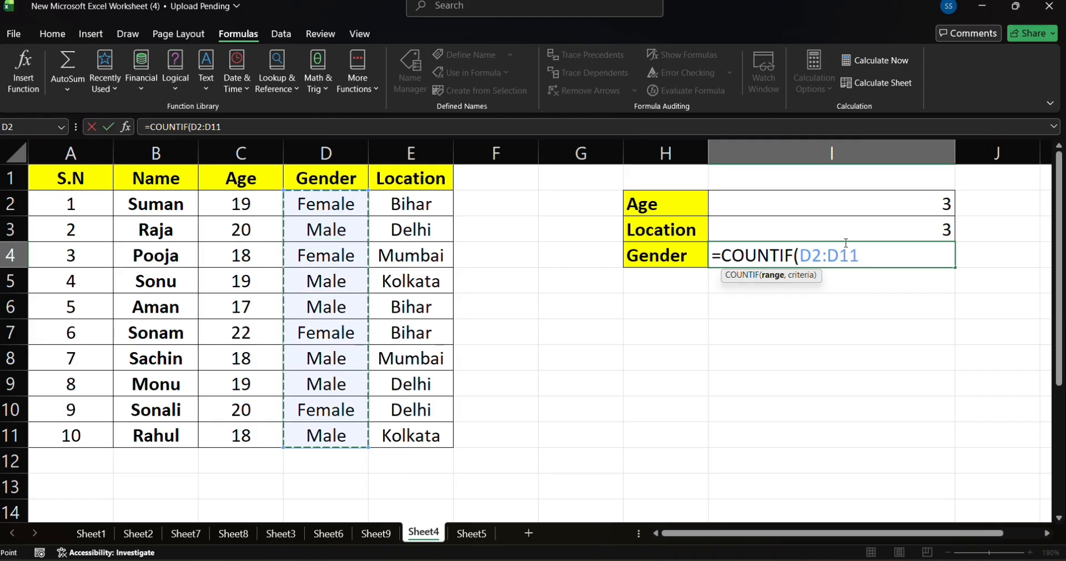
{"action": "type", "text": ","}
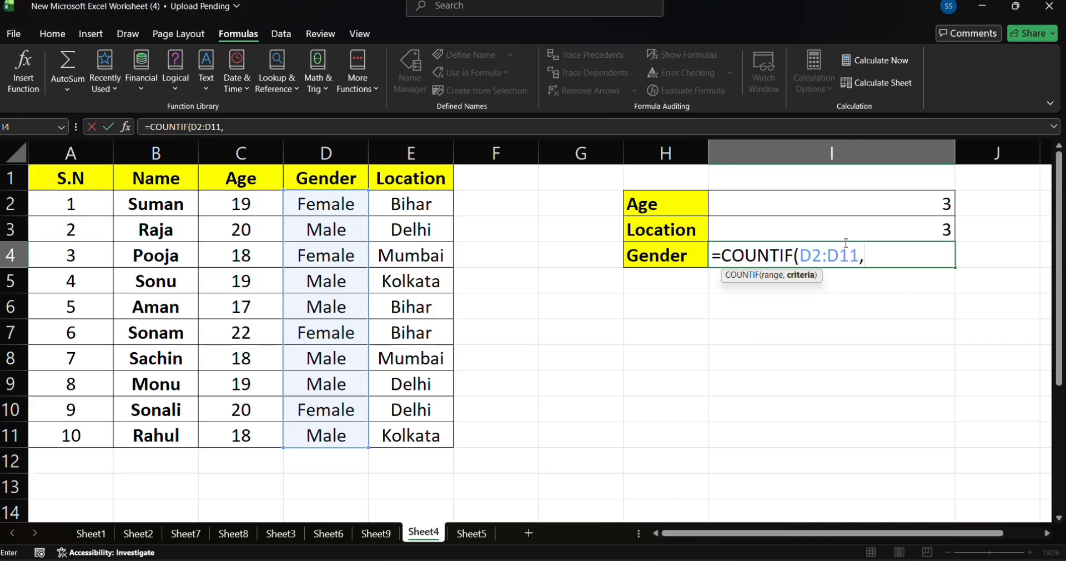
{"action": "type", "text": "\""}
{"action": "type", "text": "male"}
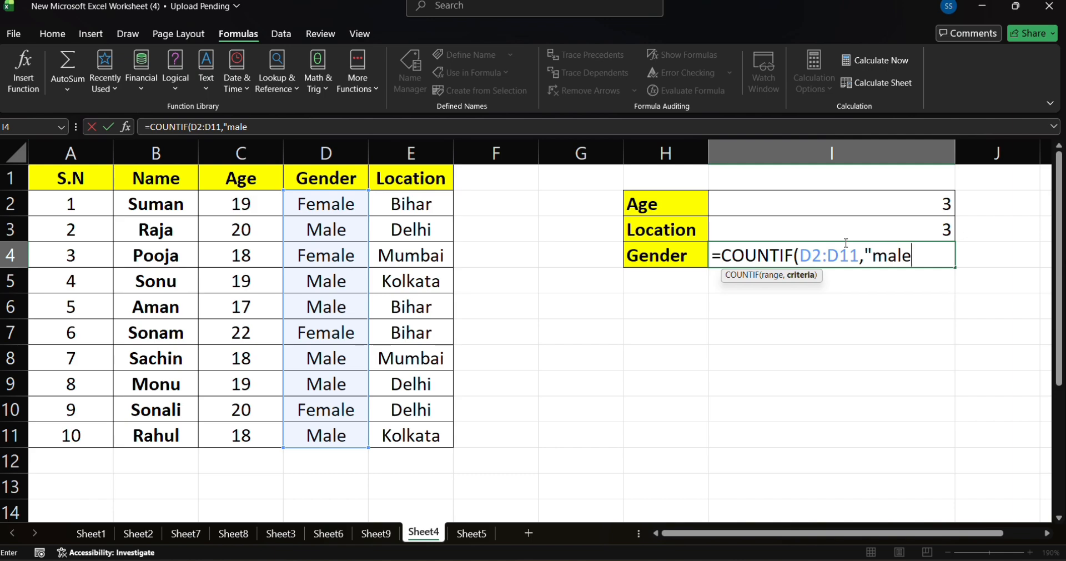
{"action": "type", "text": "\")"}
{"action": "key", "text": "Return"}
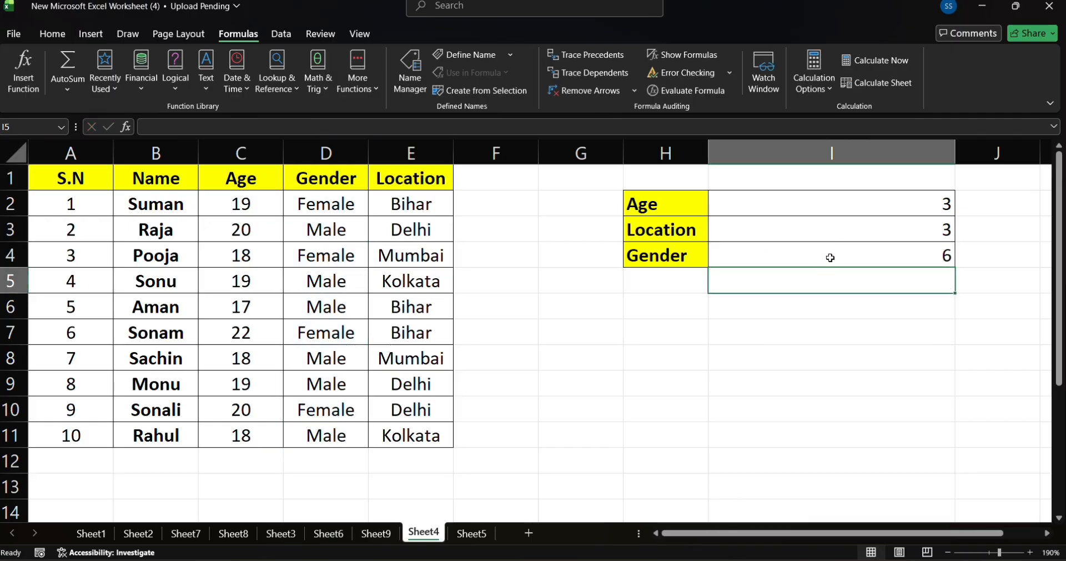
{"action": "left_click", "coordinate": [829, 257]}
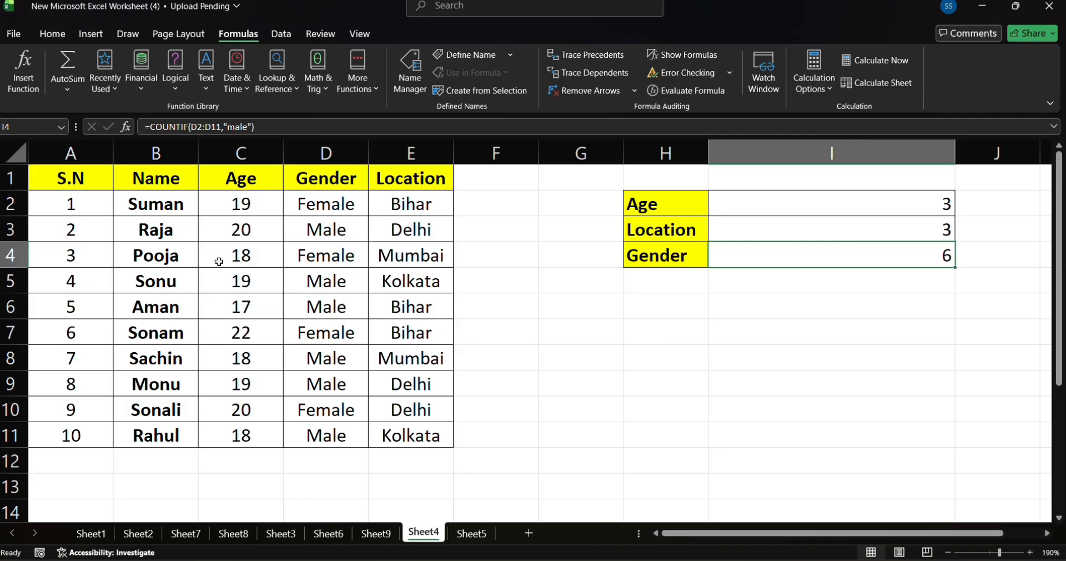